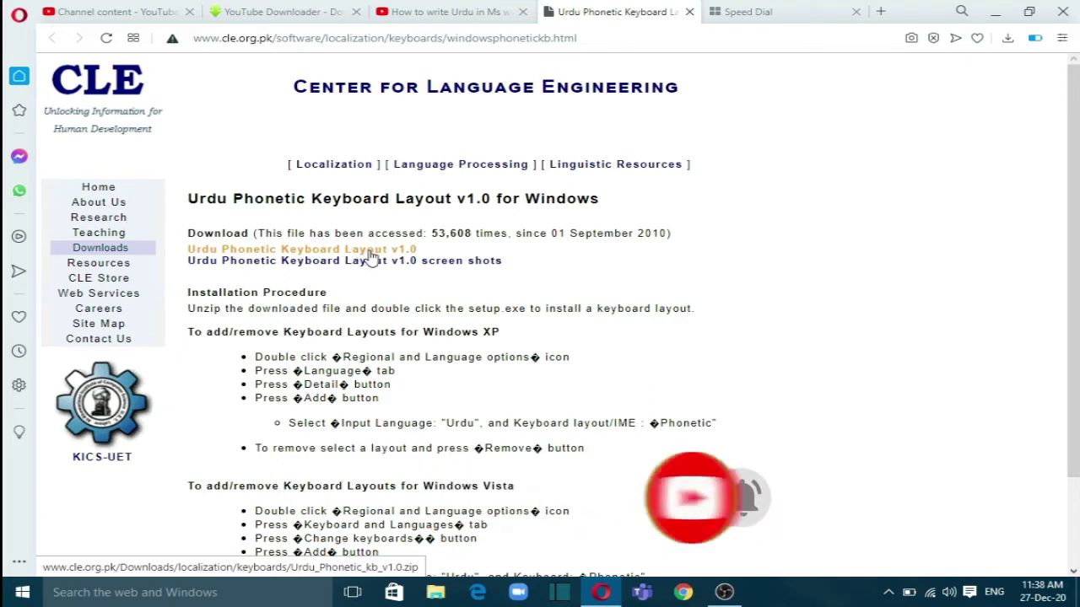
# Download the Urdu Phonetic Keyboard Layout v1.0 archive from the CLE page.
pyautogui.click(372, 250)
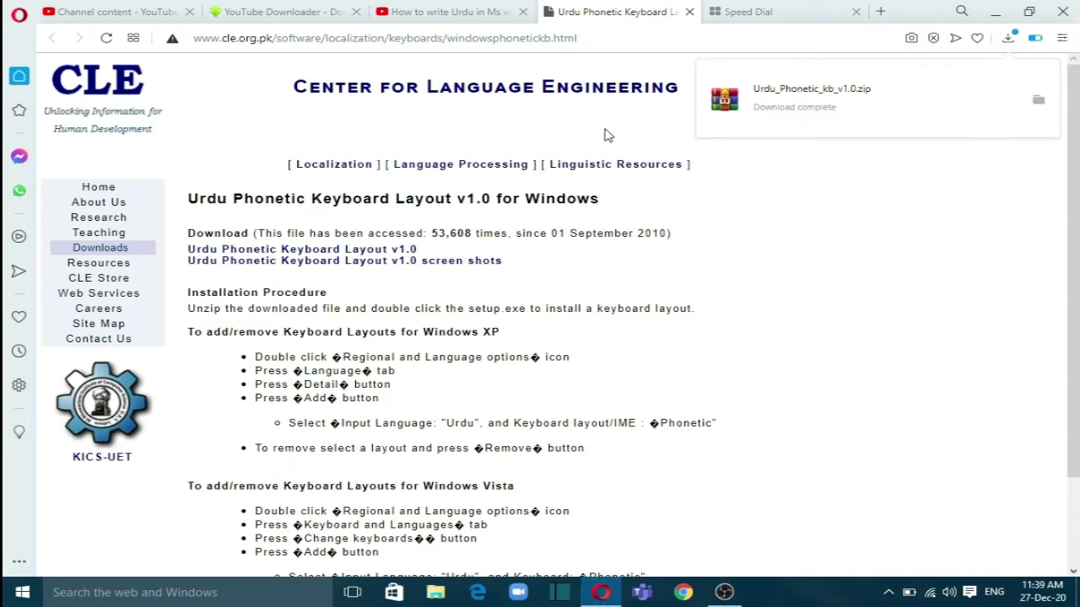
# Search the web for "jameel noori nastaleeq" from the Speed Dial page.
pyautogui.click(717, 12)
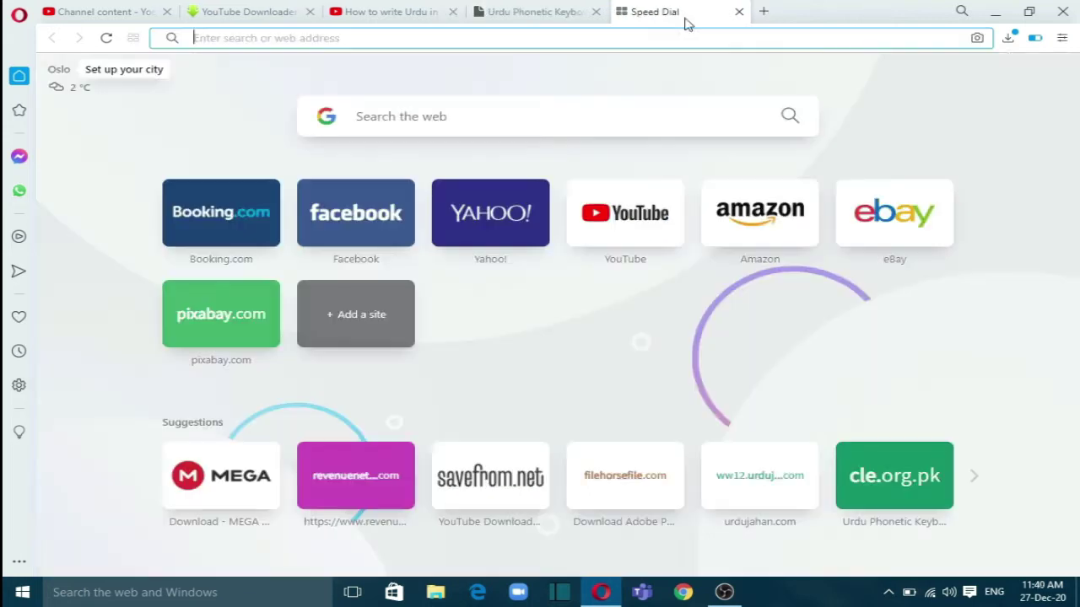
pyautogui.write('jamil')
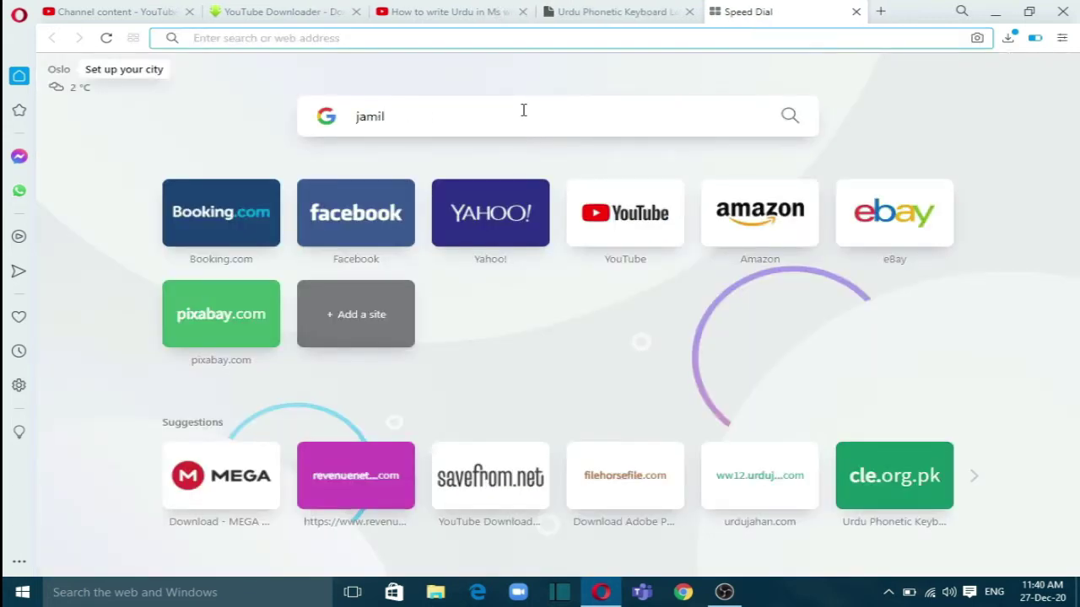
pyautogui.write(' noori')
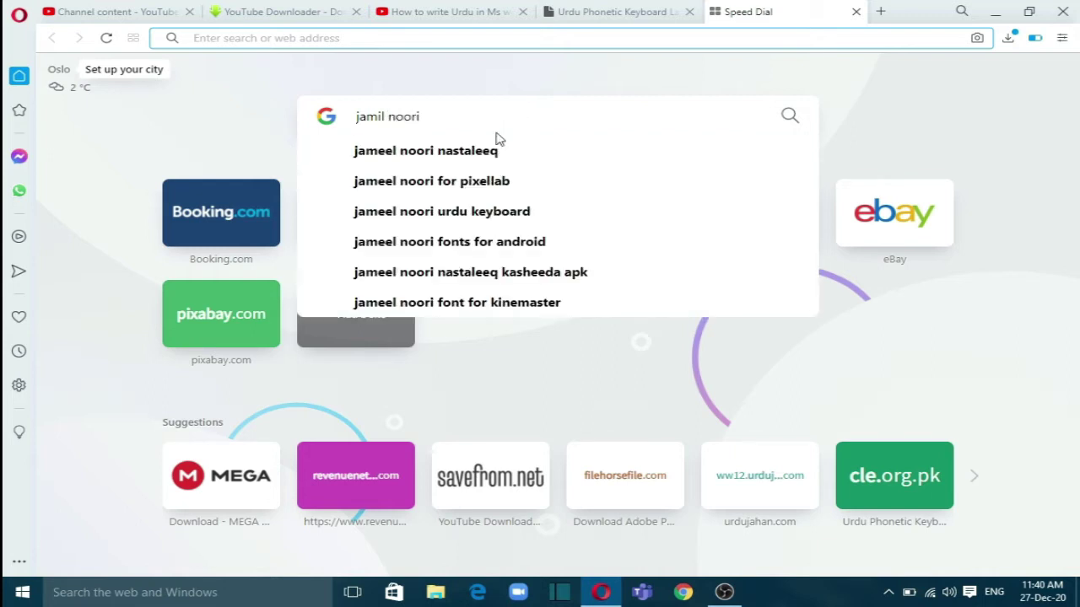
pyautogui.click(489, 152)
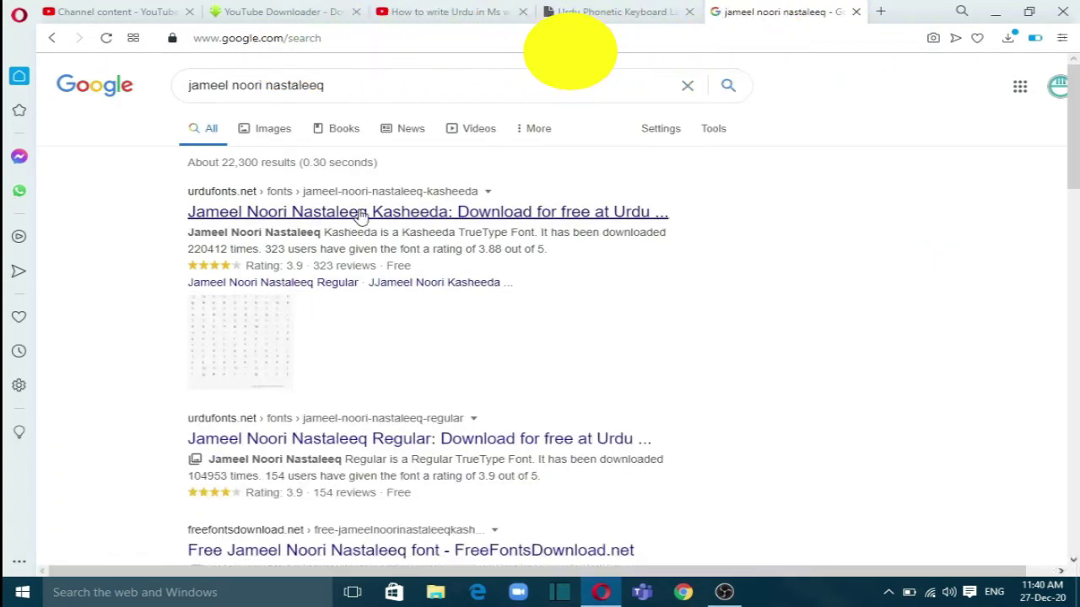
# Download the Jameel Noori Nastaleeq Kasheeda font from its urdufonts.net page.
pyautogui.click(360, 216)
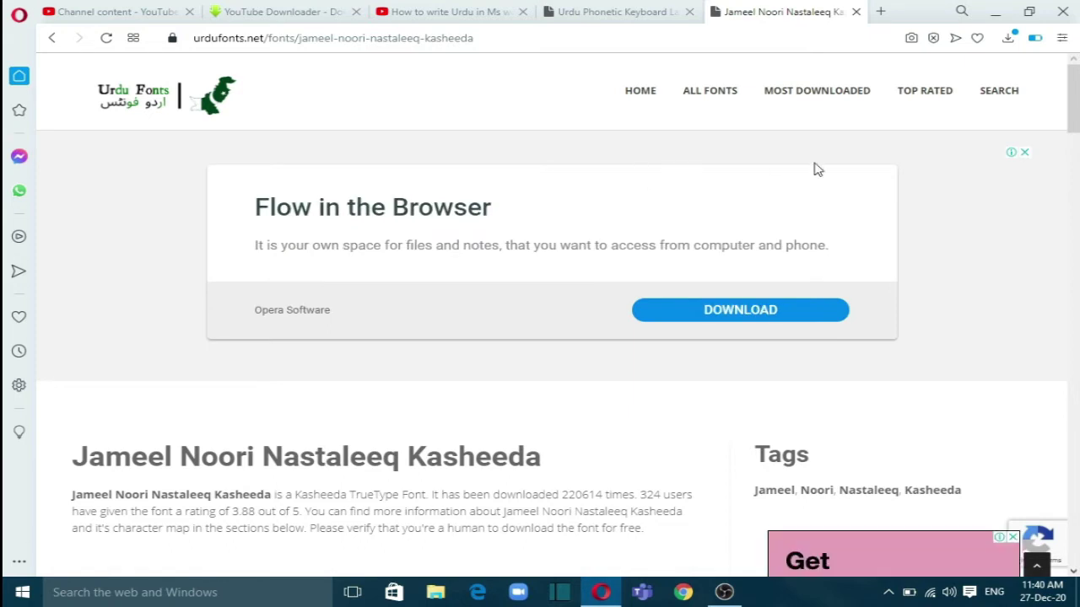
pyautogui.moveTo(1071, 89); pyautogui.dragTo(1076, 137)
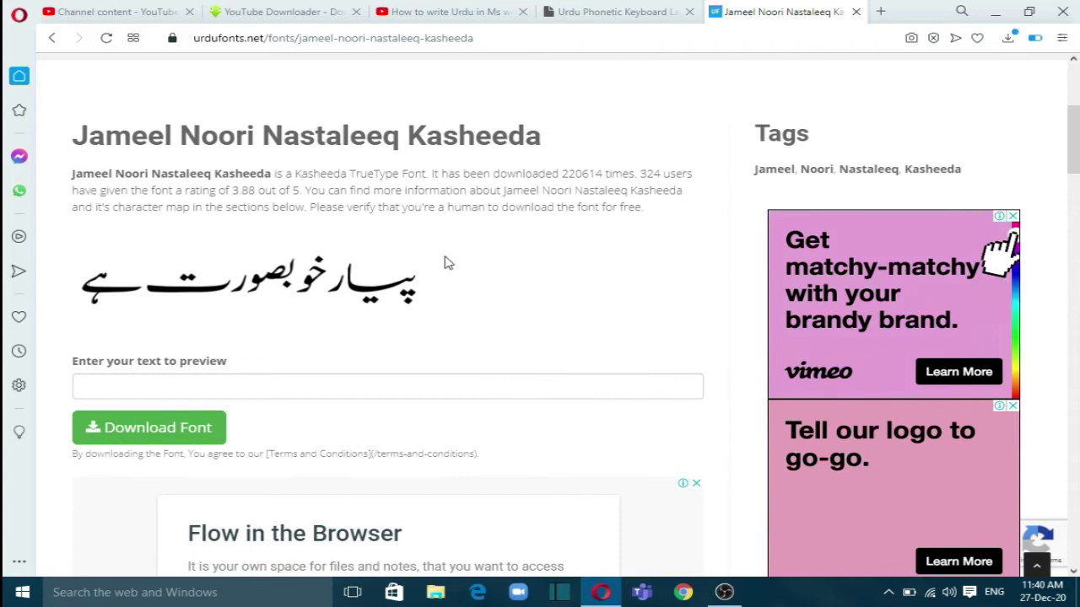
pyautogui.click(158, 433)
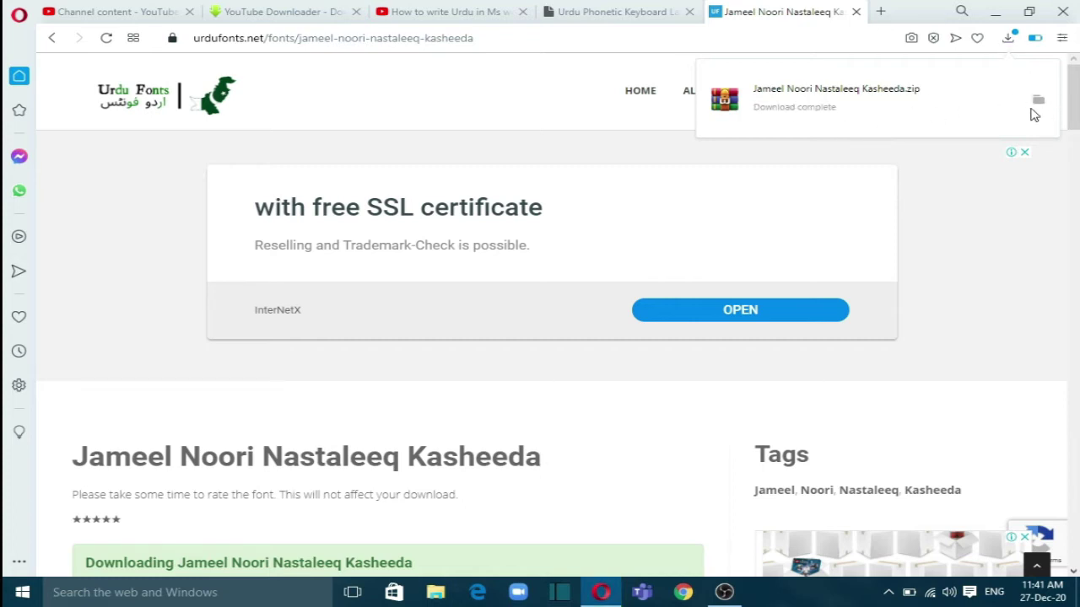
# Open the TrueType font file inside the downloaded Jameel Noori Nastaleeq Kasheeda archive for viewing, and close the preview and archive.
pyautogui.click(1039, 103)
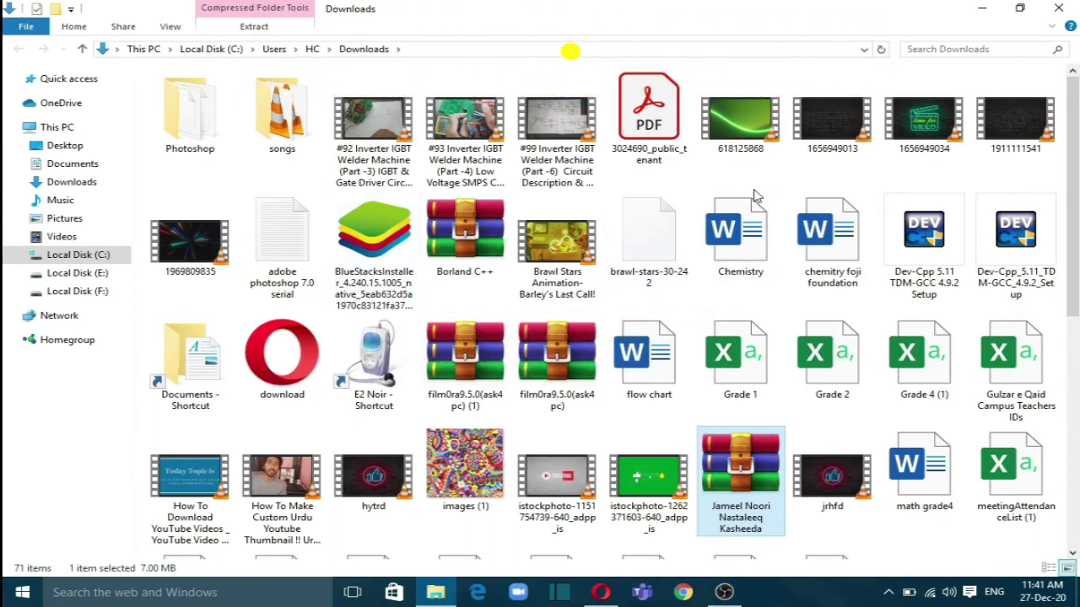
pyautogui.doubleClick(729, 465)
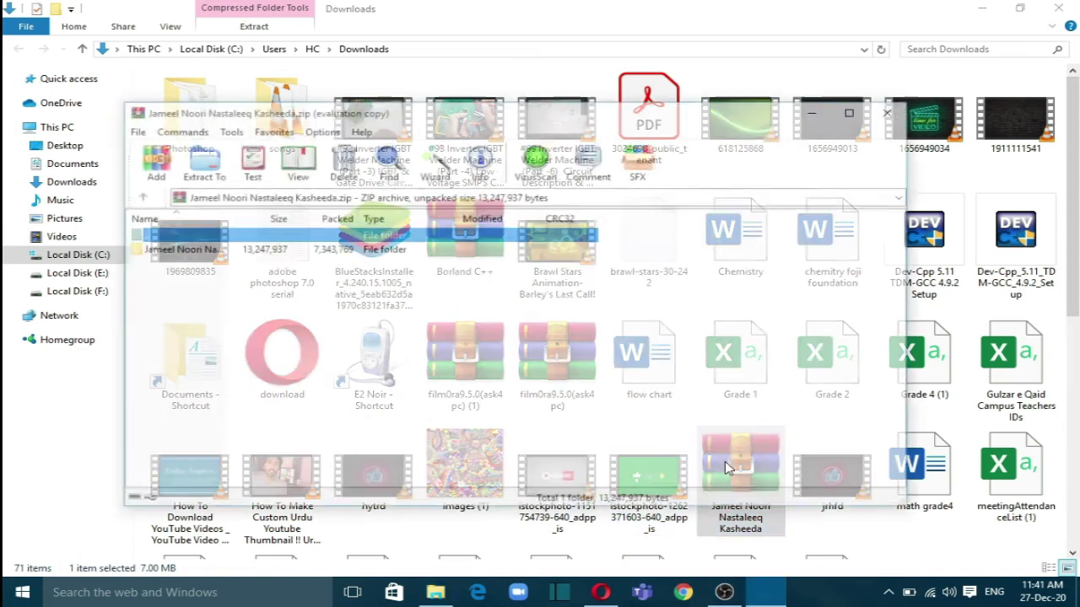
pyautogui.click(210, 254)
pyautogui.doubleClick(210, 254)
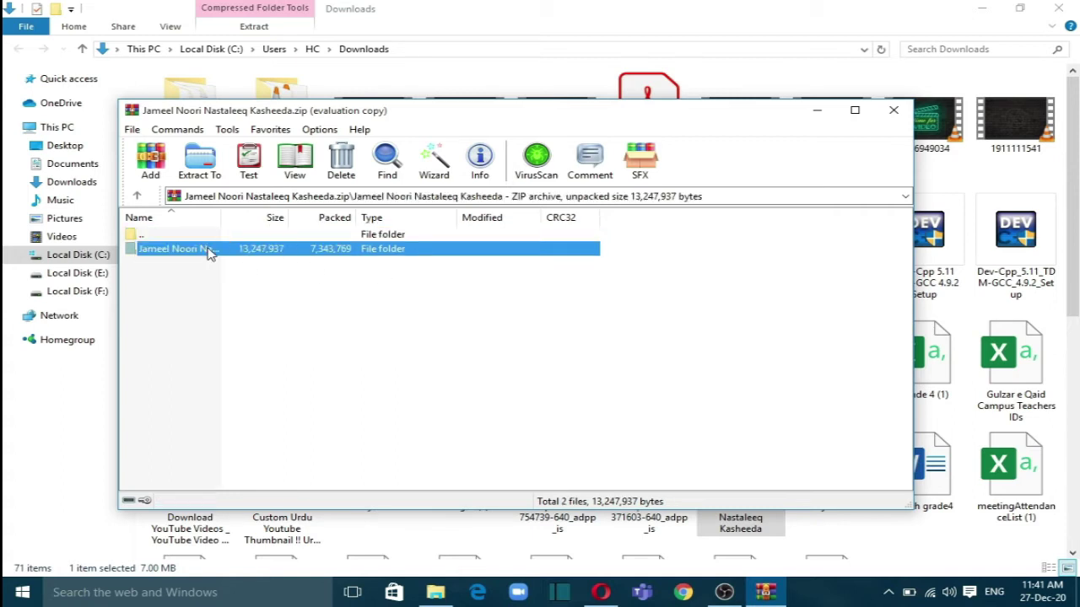
pyautogui.doubleClick(194, 251)
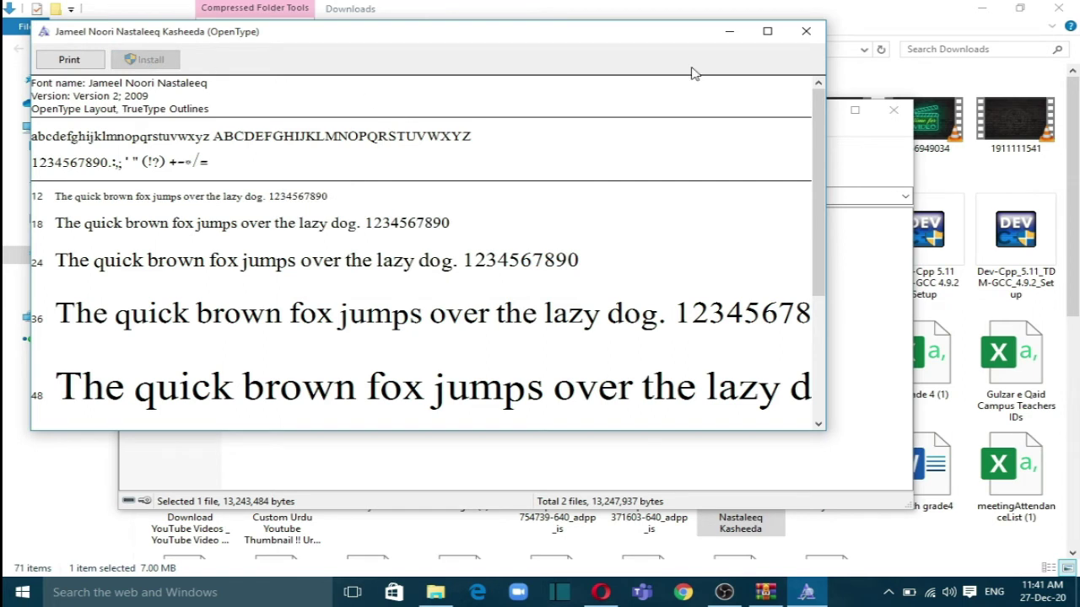
pyautogui.click(805, 31)
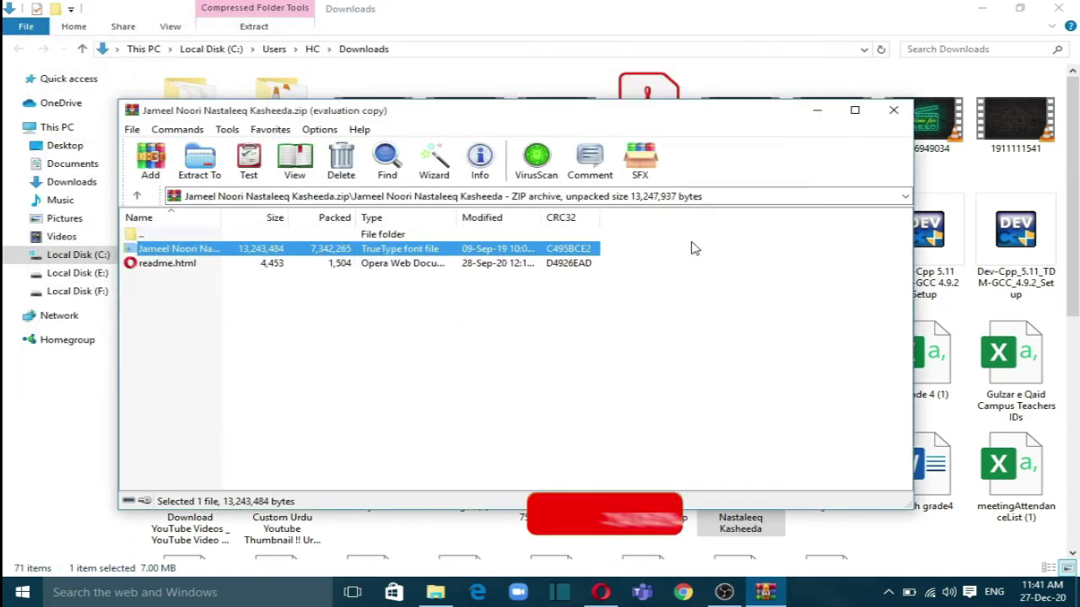
pyautogui.click(894, 110)
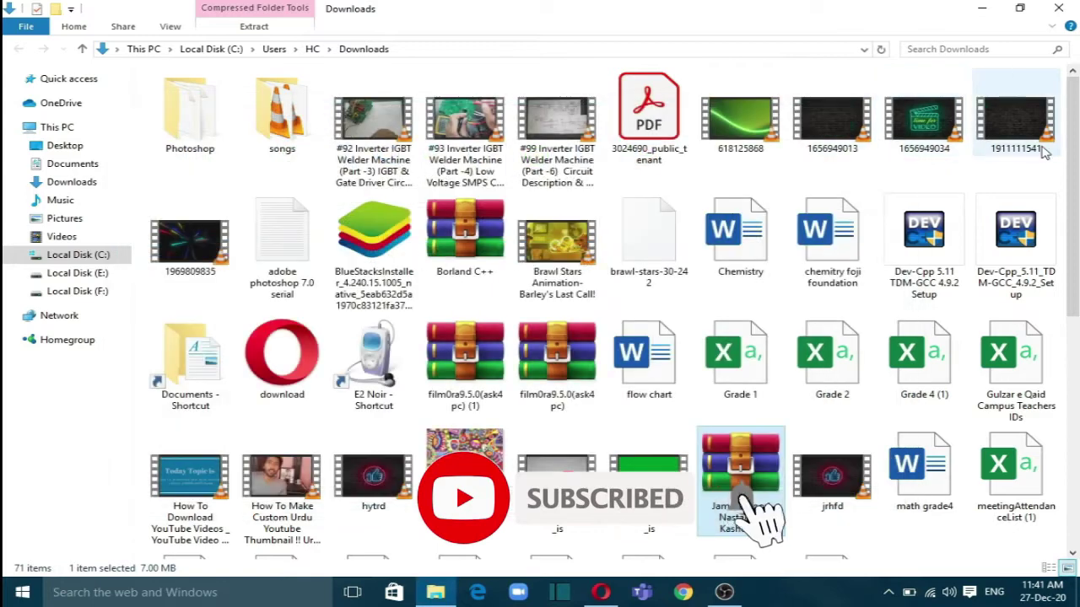
# Run setup.exe from the downloaded Urdu_Phonetic_kb_v1.0 archive and complete the wizard with the Remove the keyboard layout option.
pyautogui.moveTo(1077, 149); pyautogui.dragTo(1077, 347)
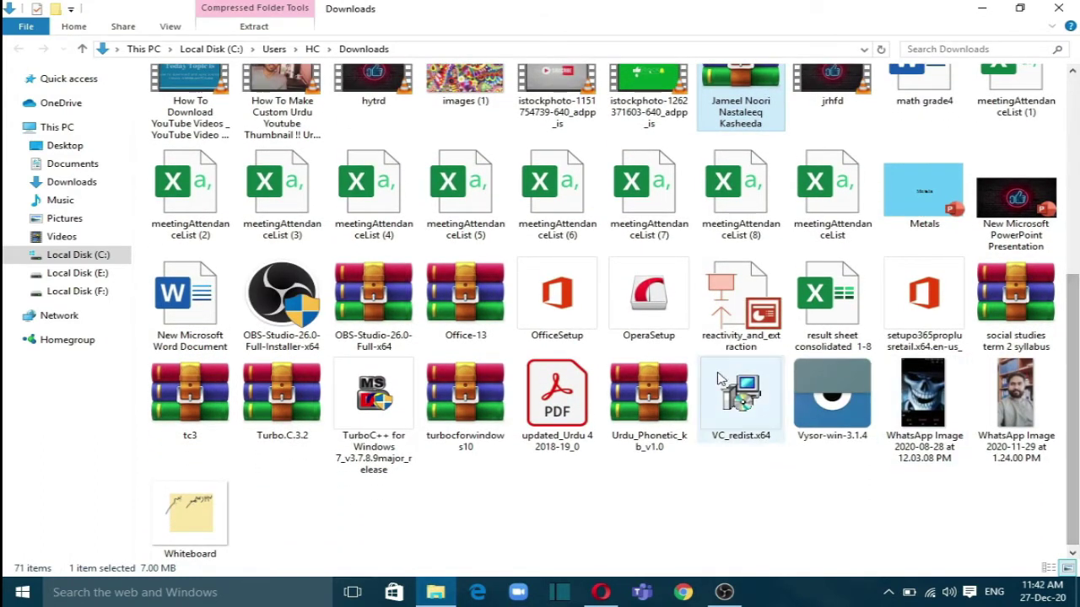
pyautogui.click(662, 398)
pyautogui.doubleClick(662, 398)
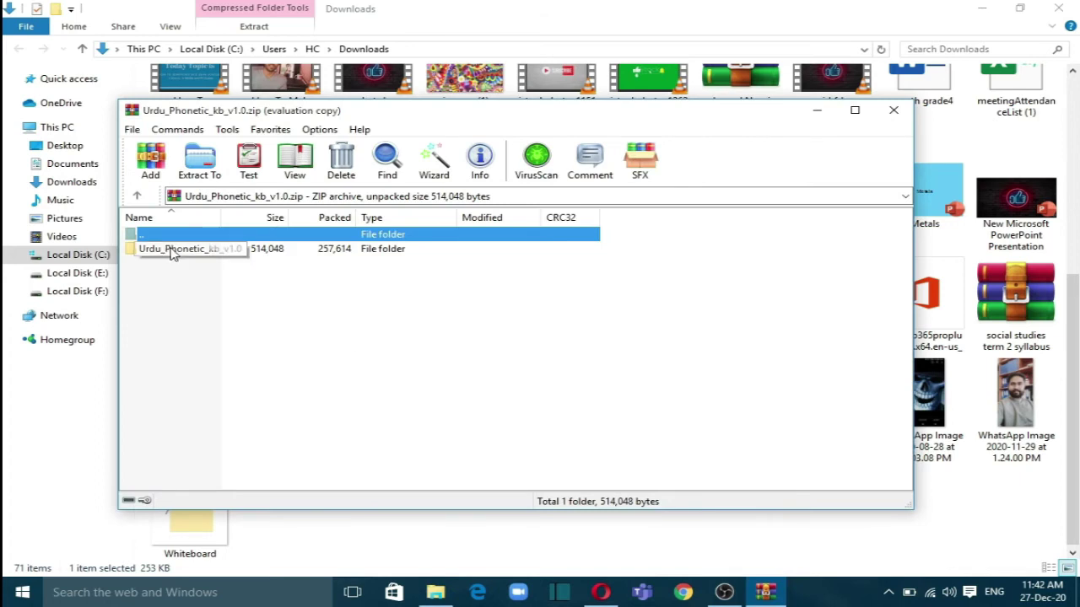
pyautogui.doubleClick(170, 249)
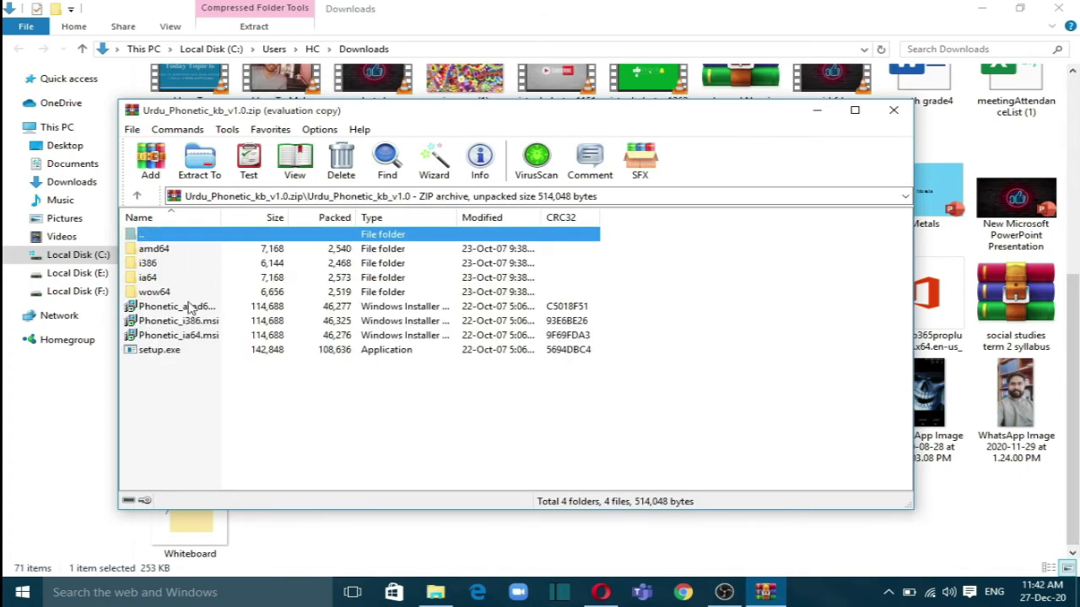
pyautogui.doubleClick(173, 354)
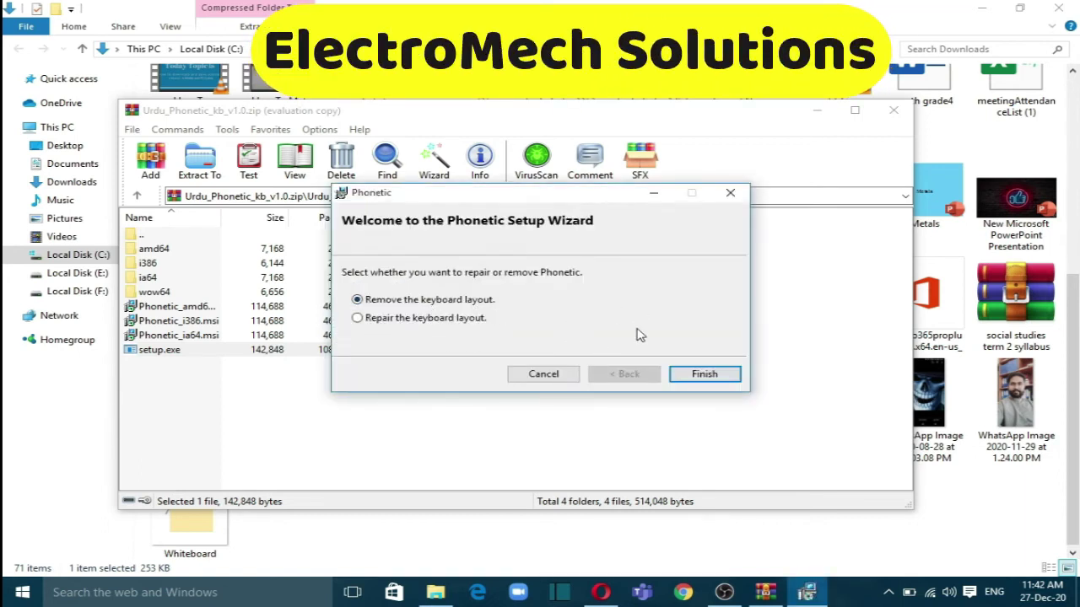
pyautogui.click(705, 375)
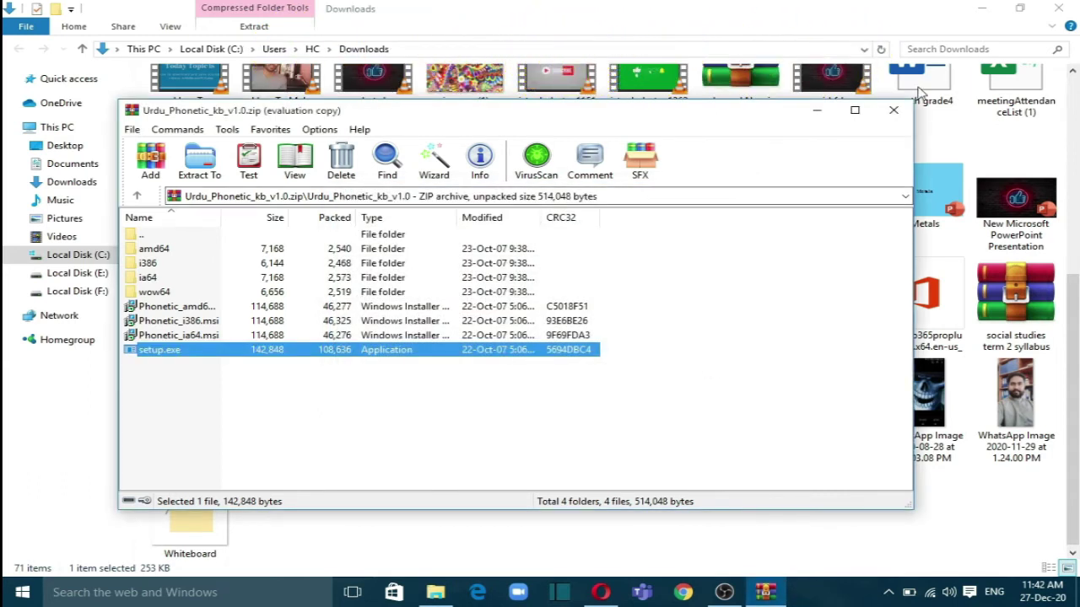
# Clear the archive, Downloads and browser windows off the desktop and close the finished Phonetic setup wizard.
pyautogui.click(893, 111)
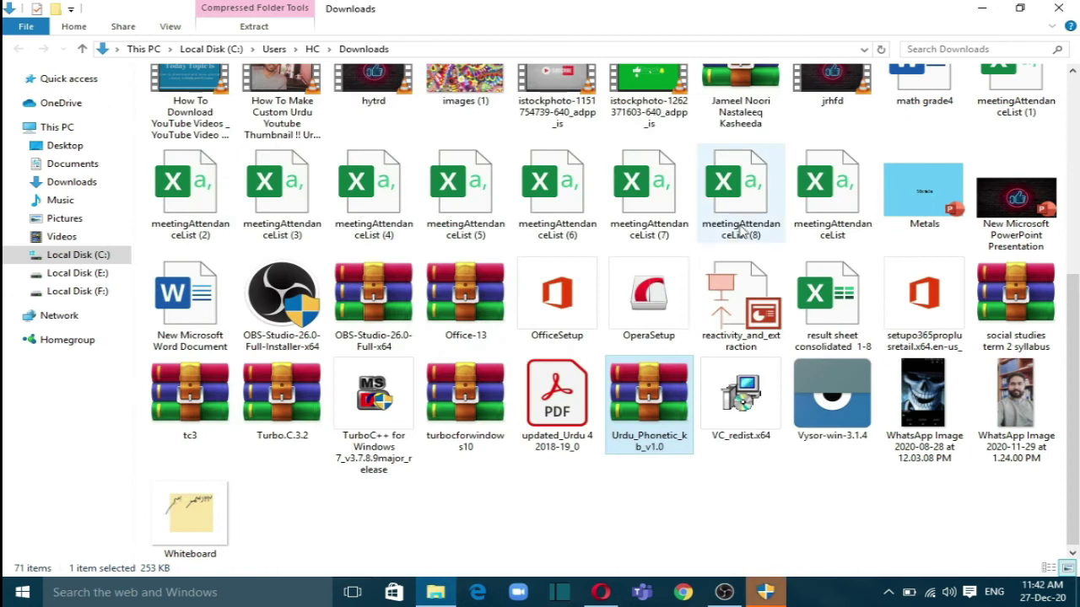
pyautogui.click(986, 9)
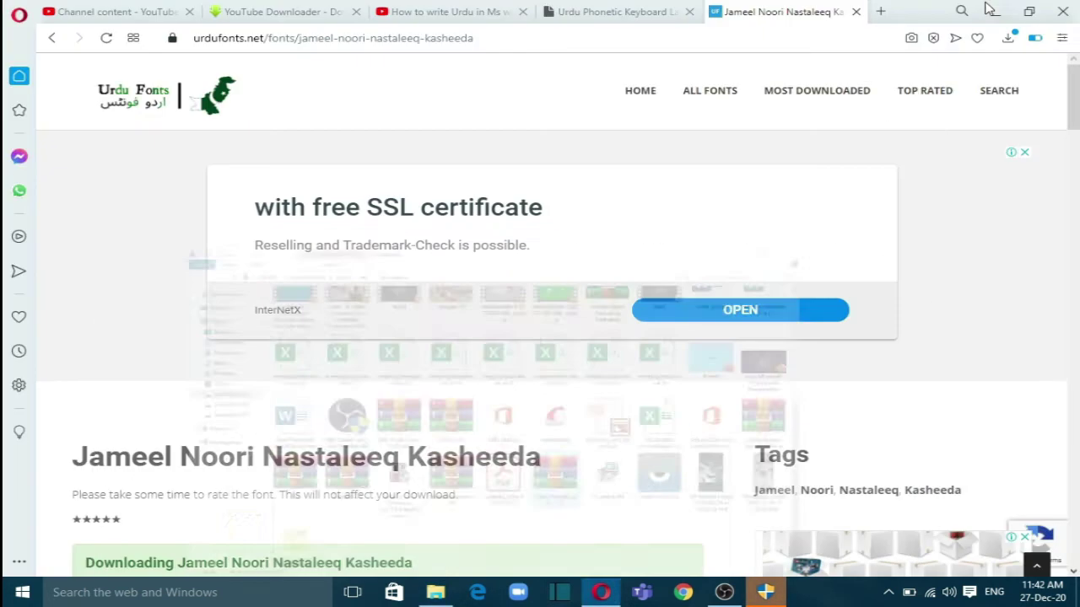
pyautogui.click(993, 12)
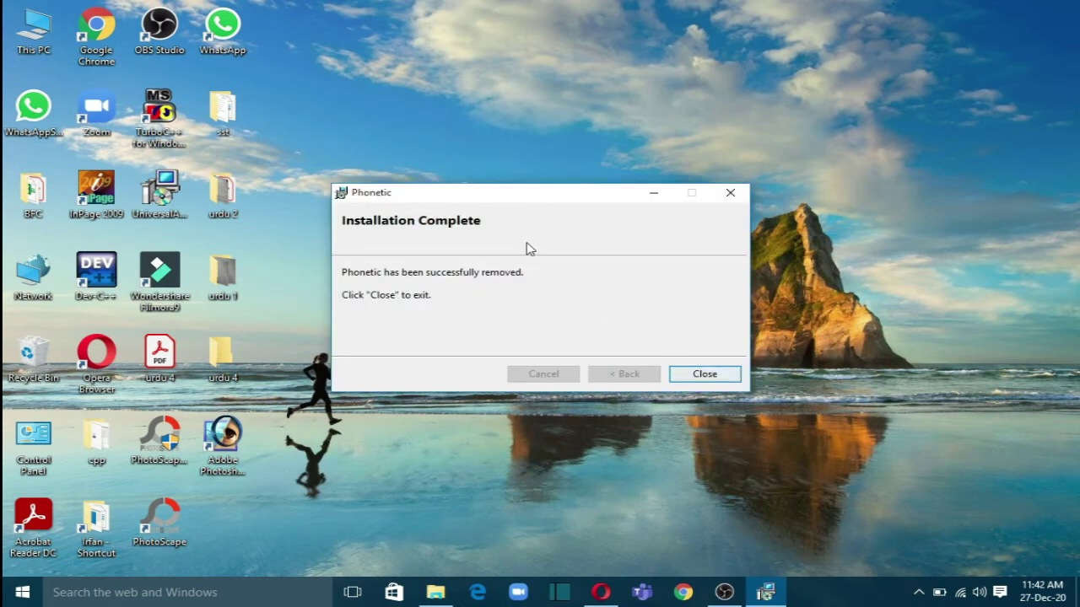
pyautogui.click(692, 376)
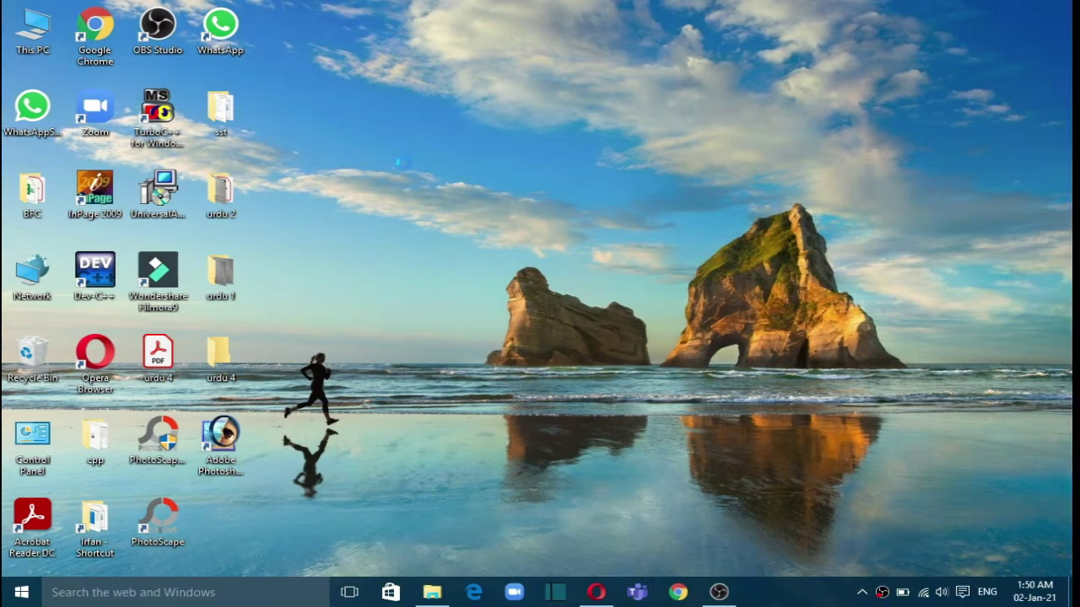
# Create a Microsoft Word document with its default name on the desktop and open it in a maximized window.
pyautogui.rightClick(394, 159)
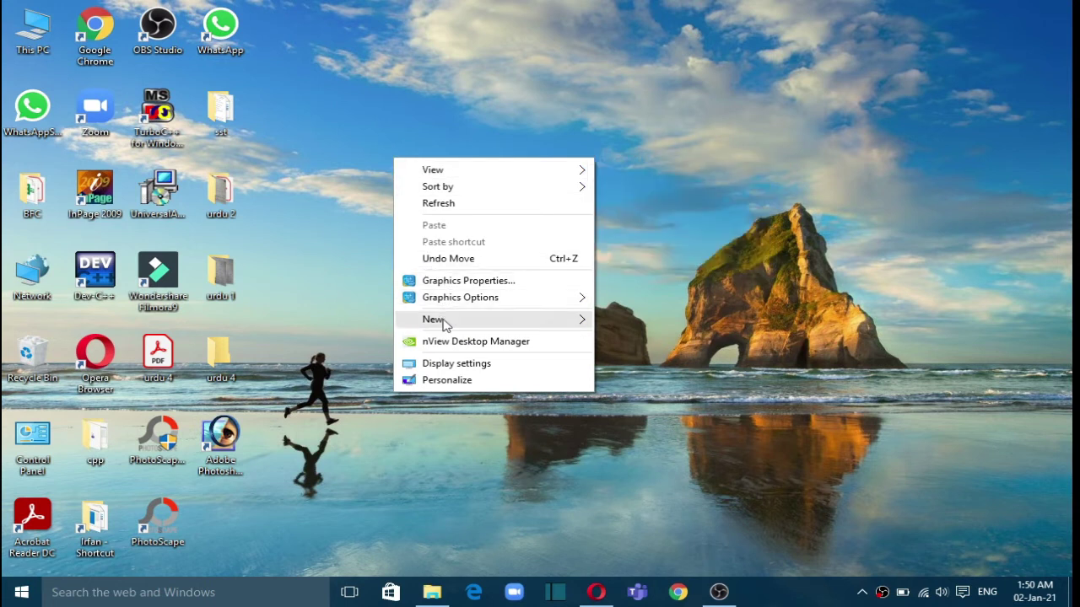
pyautogui.moveTo(445, 325)
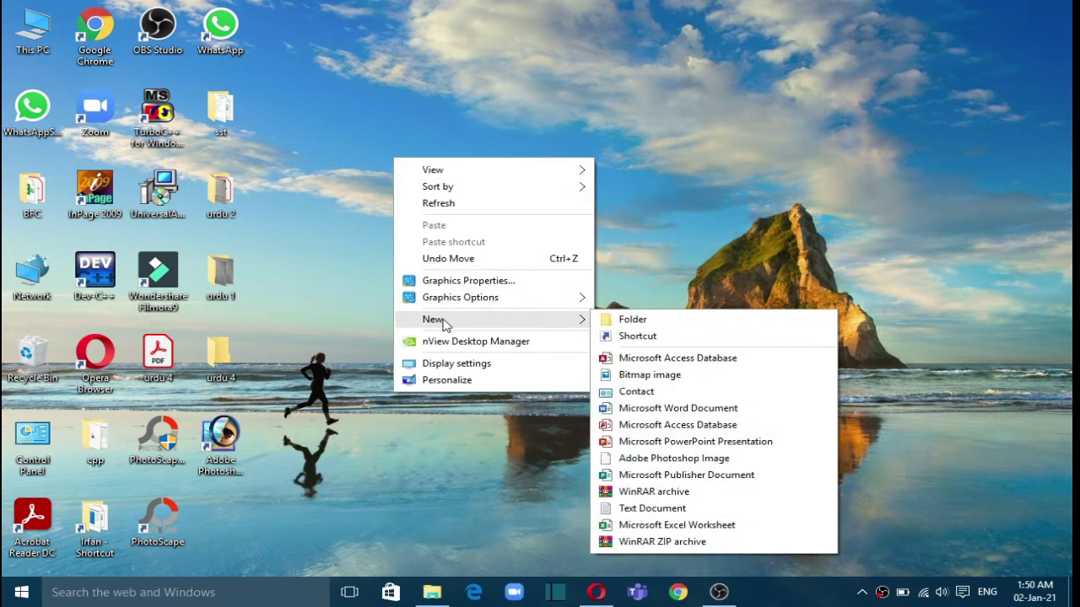
pyautogui.click(691, 409)
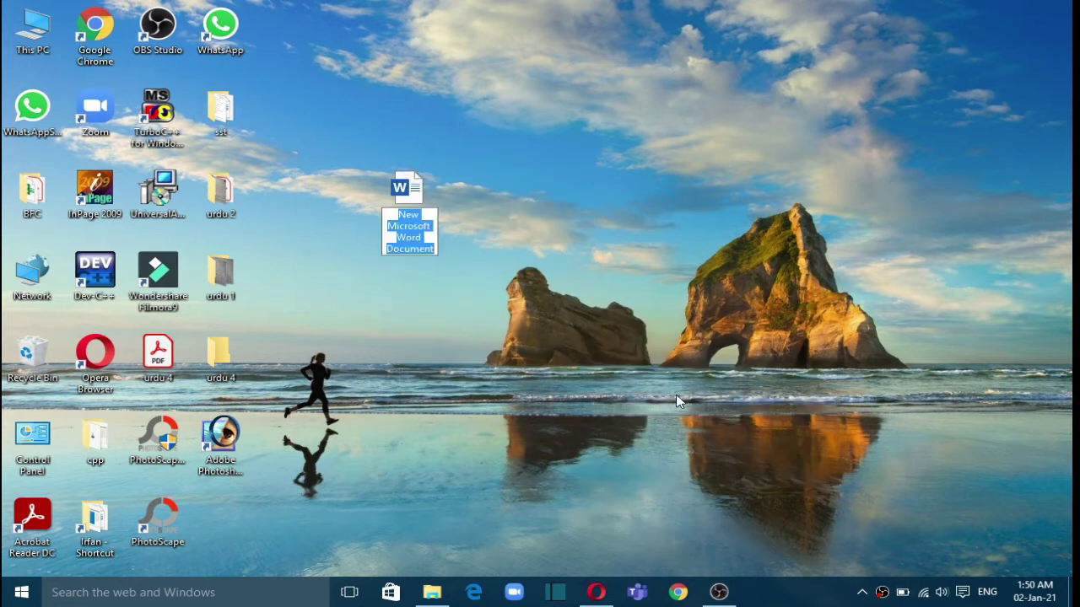
pyautogui.click(411, 180)
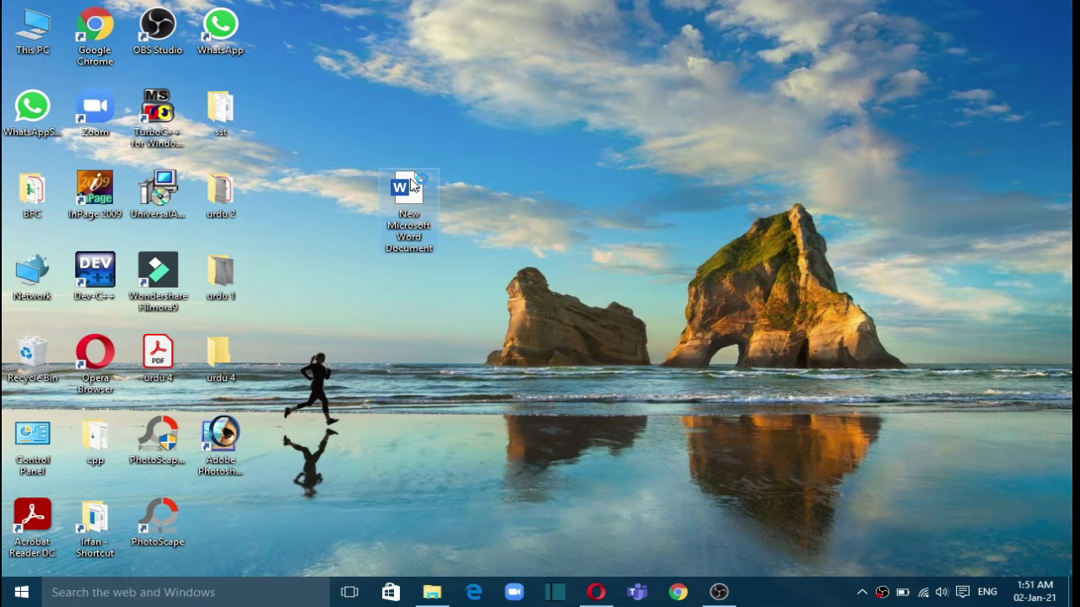
pyautogui.doubleClick(411, 181)
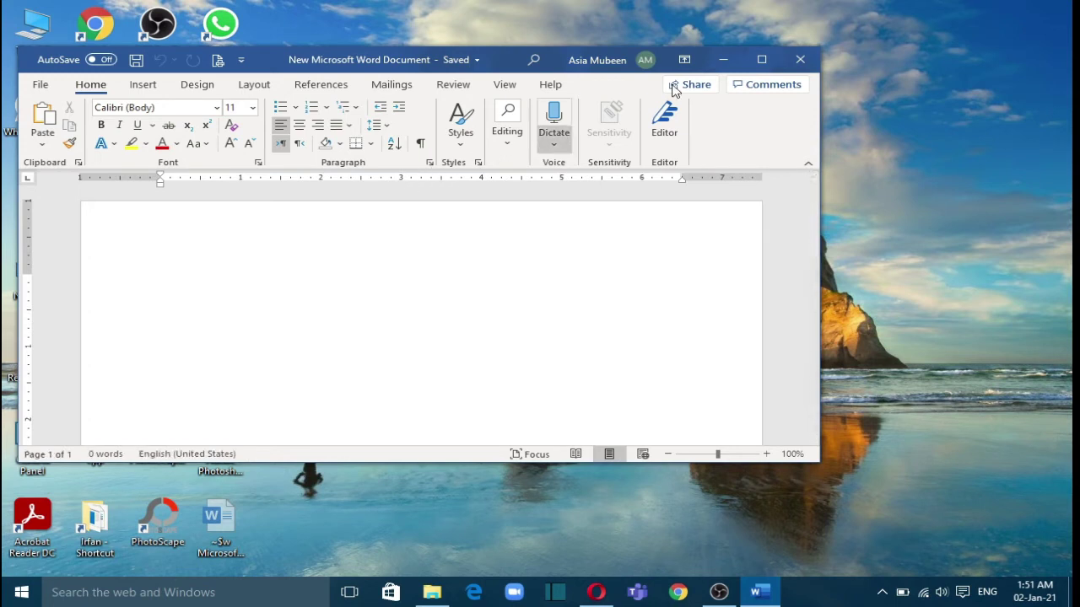
pyautogui.click(762, 60)
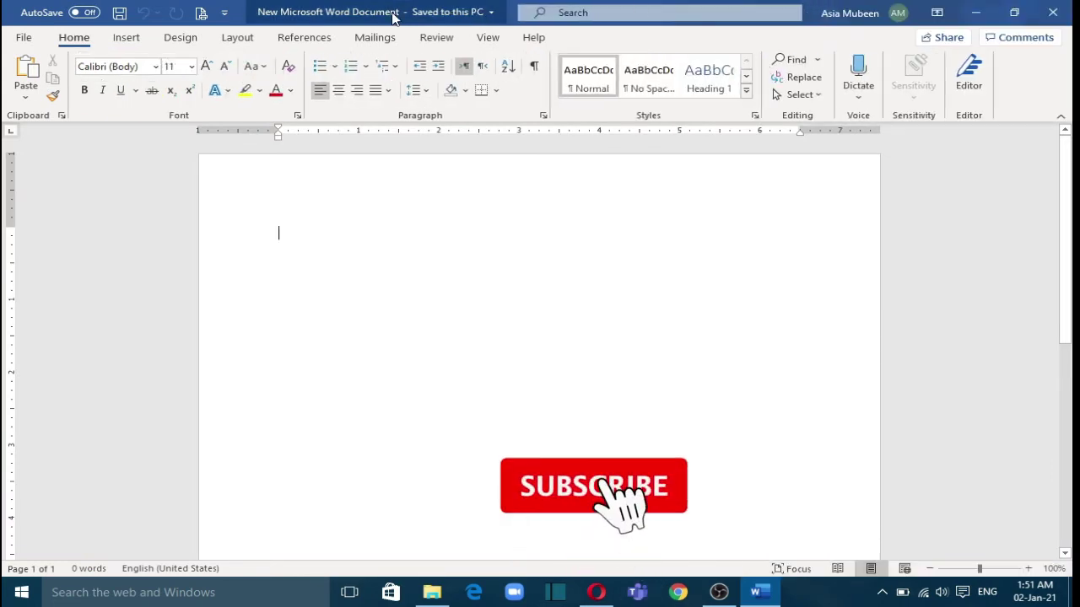
# Right-align the empty paragraph and set its font to Jameel Noori Nastaleeq at size 16.
pyautogui.click(357, 90)
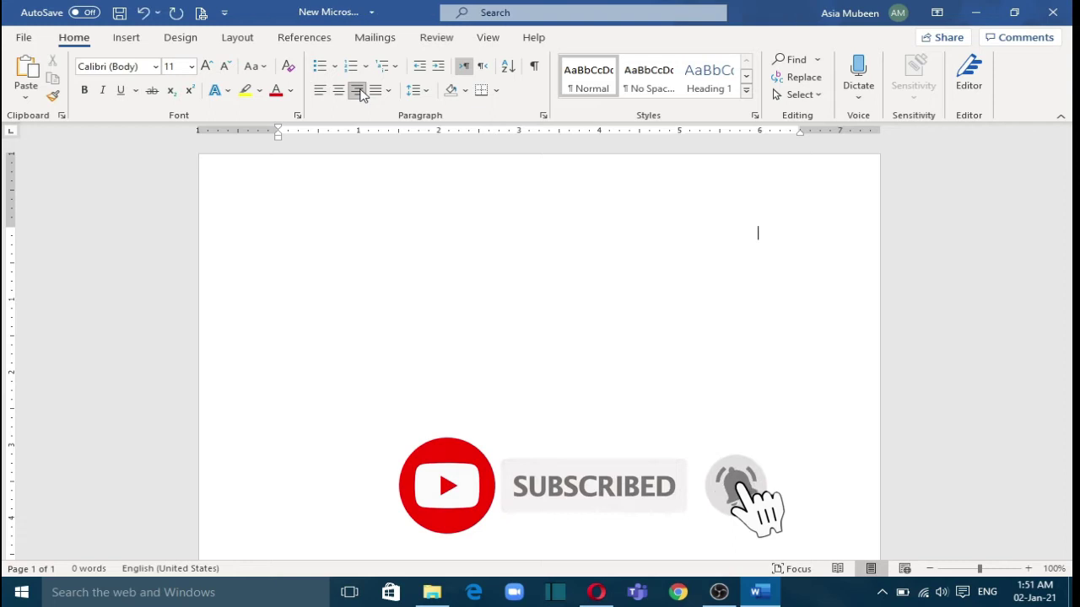
pyautogui.click(156, 66)
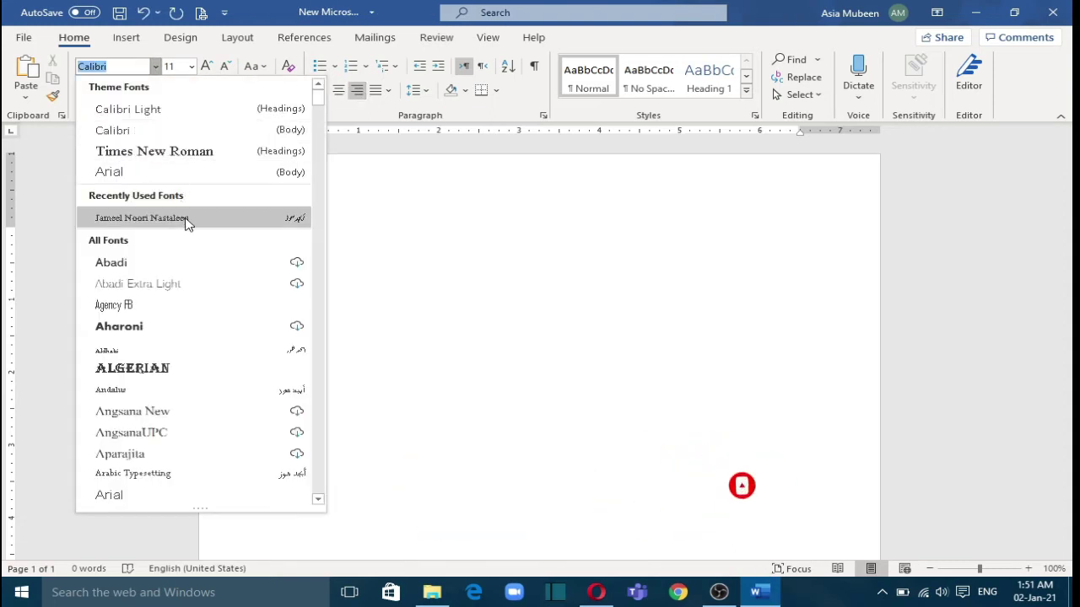
pyautogui.click(186, 220)
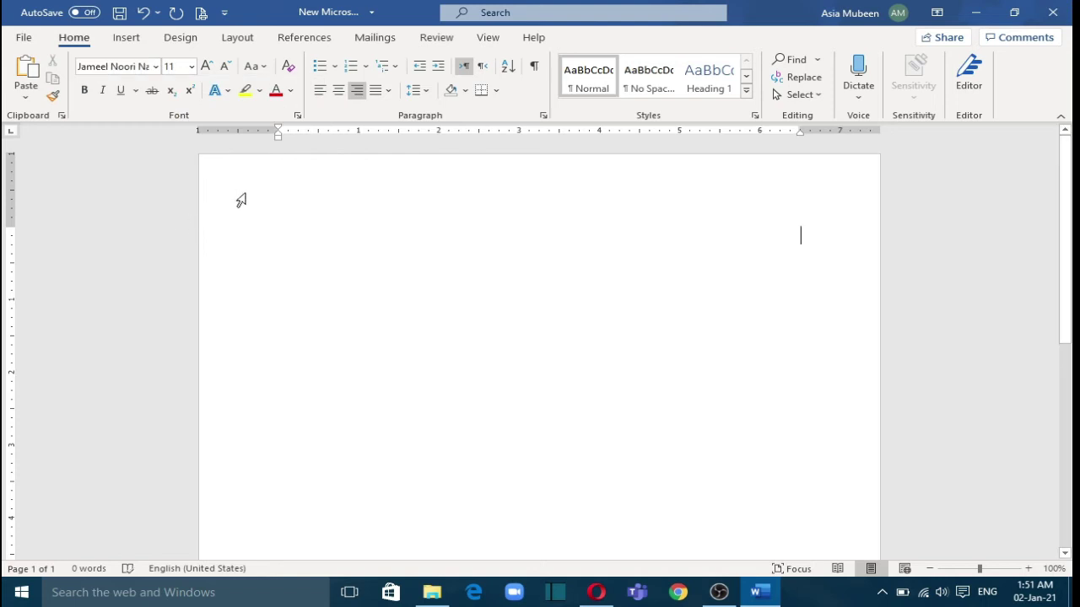
pyautogui.click(206, 66)
pyautogui.click(206, 66)
pyautogui.click(206, 66)
# Switch the keyboard input language to Urdu and write "السلام علیکم!" in the document.
pyautogui.click(987, 594)
pyautogui.click(919, 502)
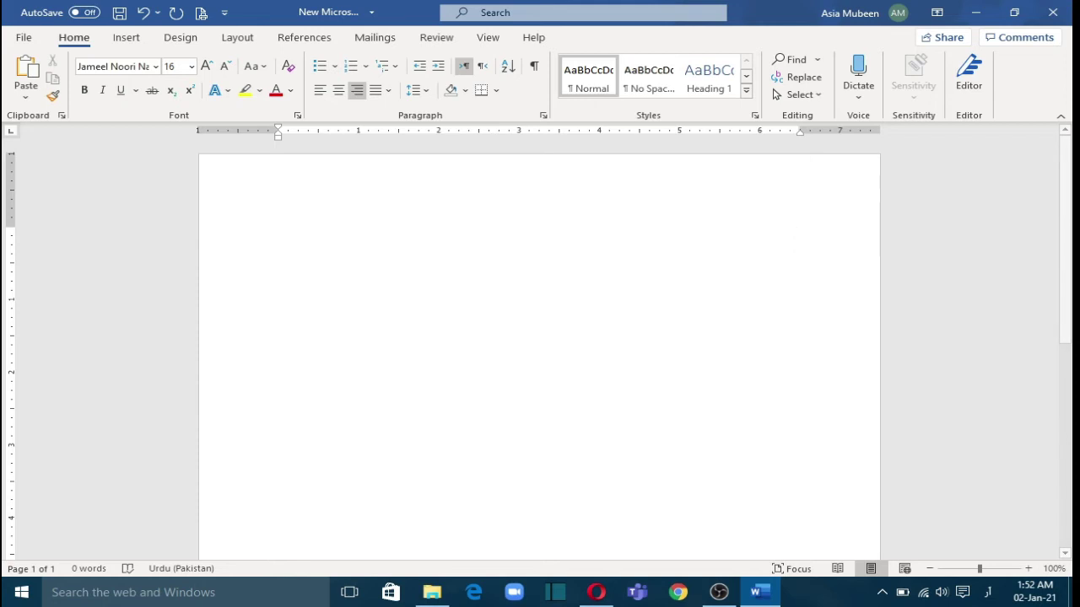
pyautogui.write('السلام علیکم')
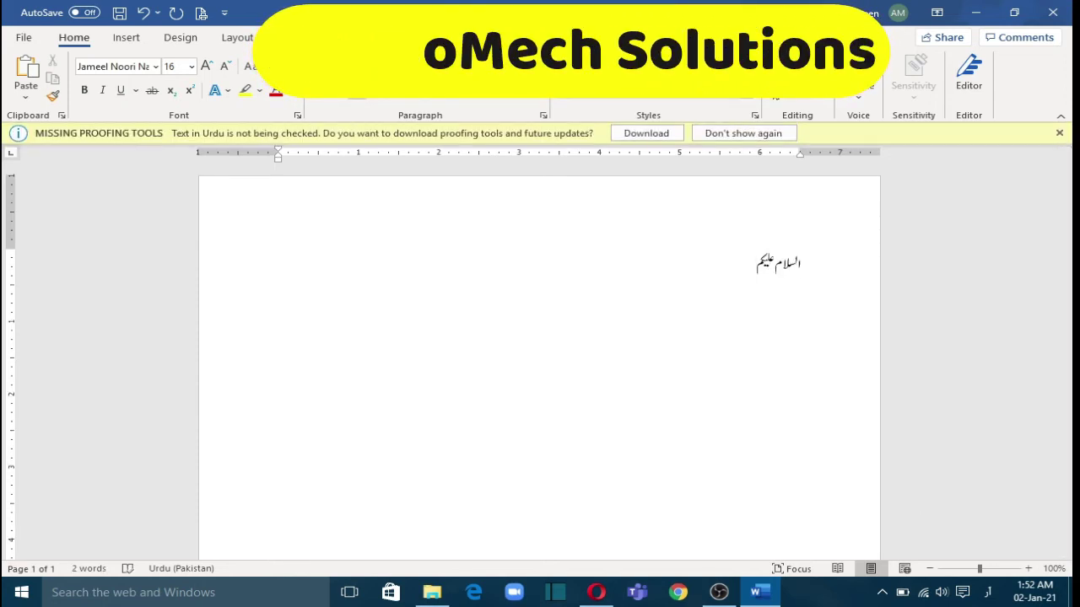
pyautogui.write('!')
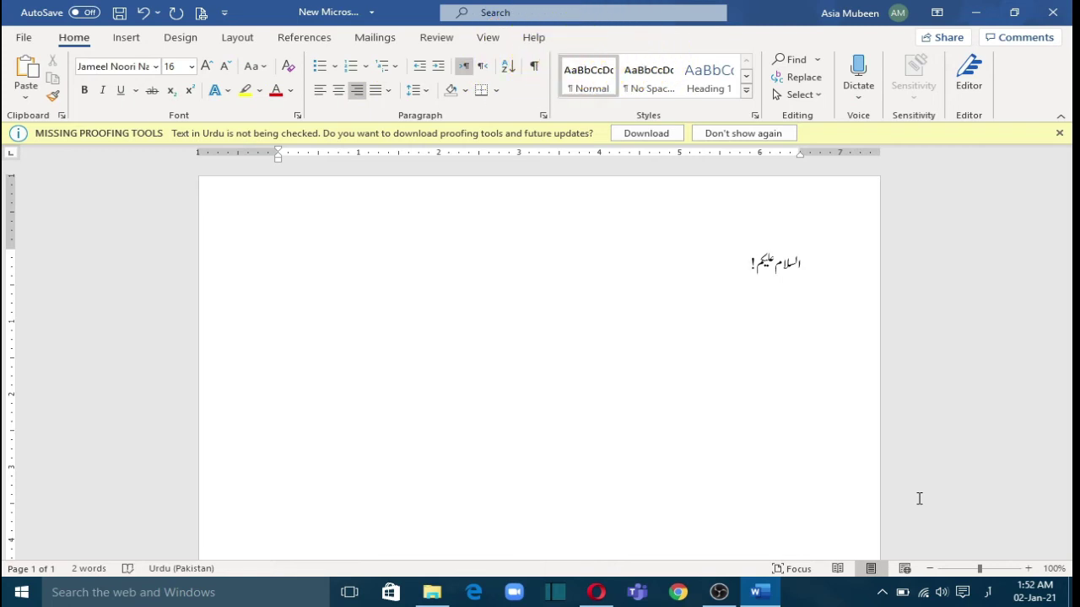
# On a new line, write "دوستو اگر آپ اردو لکھنا چاہتے ہیں وہ بھی ایم ایس آفس میں تو پریشان کیوں ہیں؟ میں ہوں نا۔".
pyautogui.press('Return')
pyautogui.write('دوس')
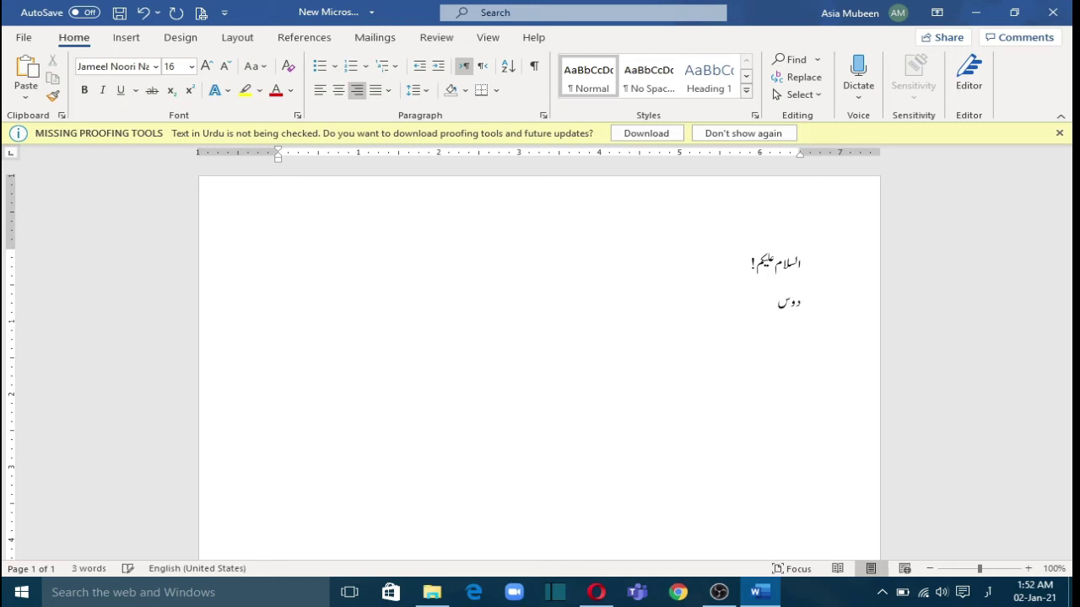
pyautogui.write('تو اگر')
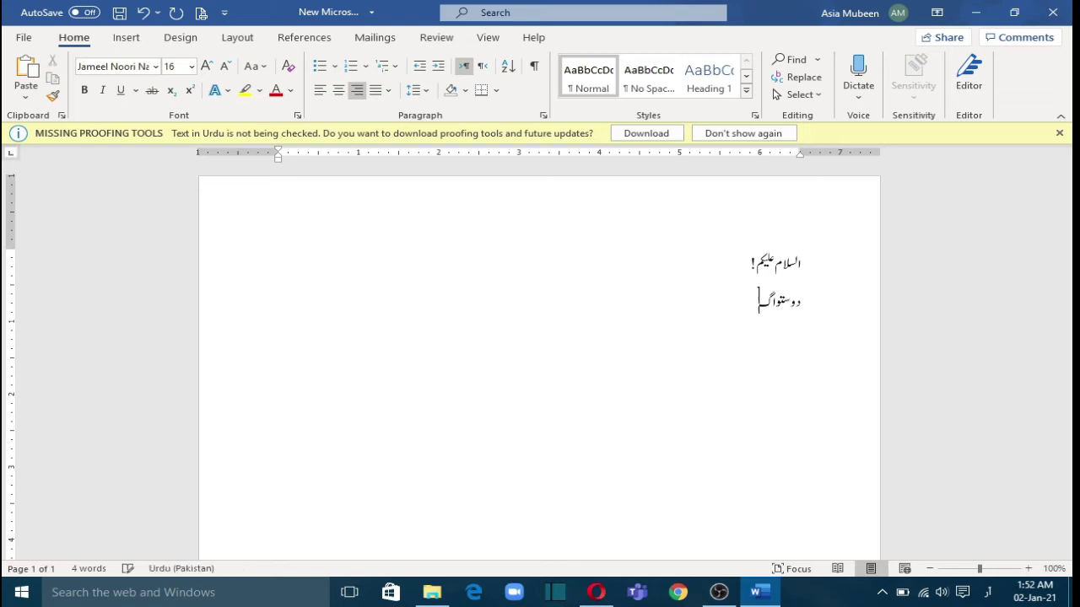
pyautogui.write('آپ اردو لکھنا چاہتے')
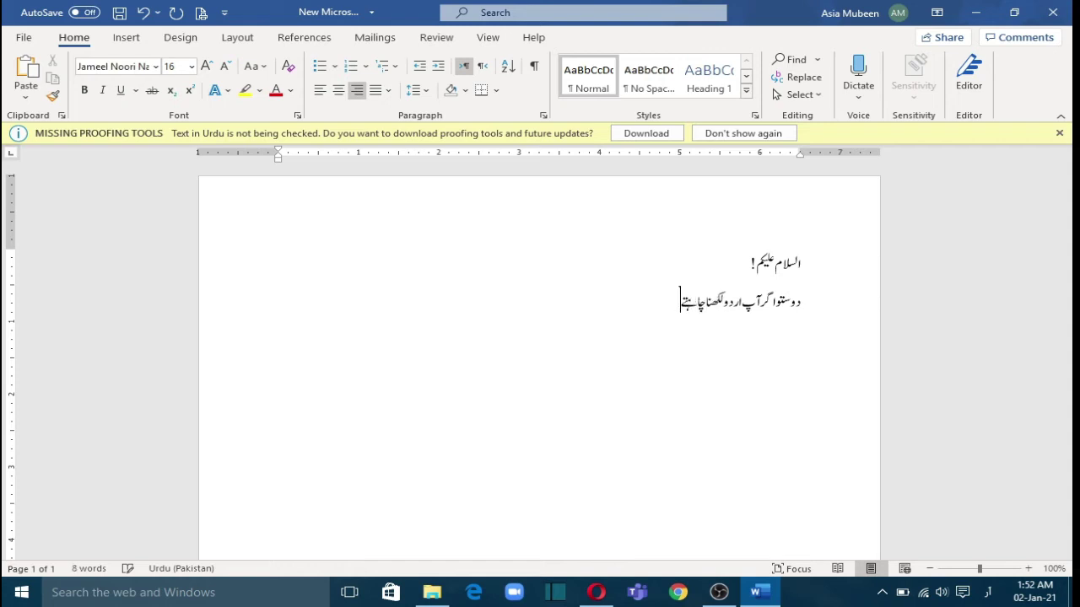
pyautogui.write(' ہیں وہ بھی')
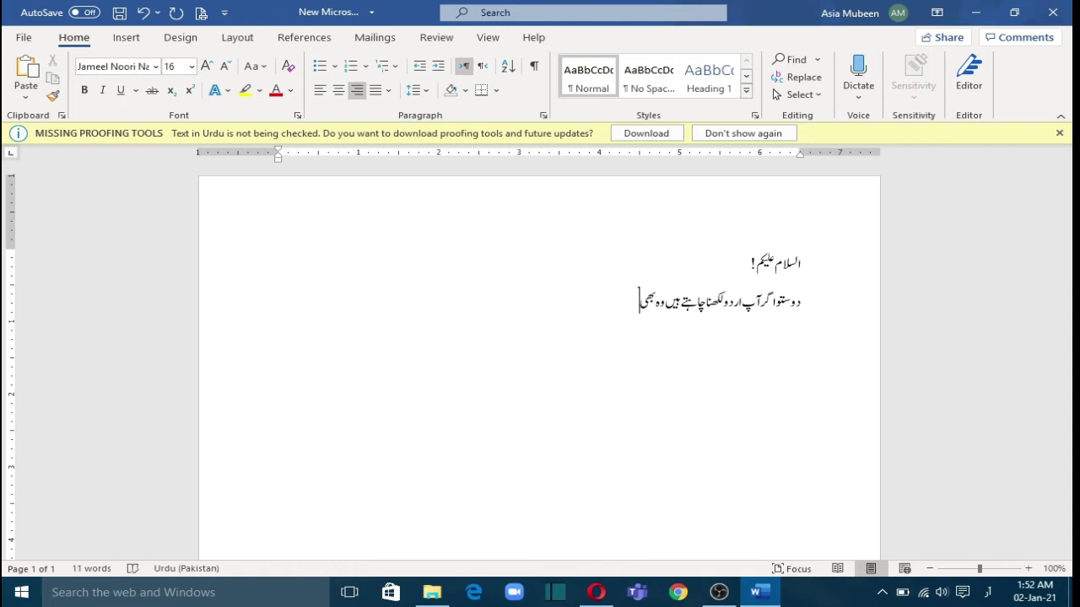
pyautogui.write(' ایم')
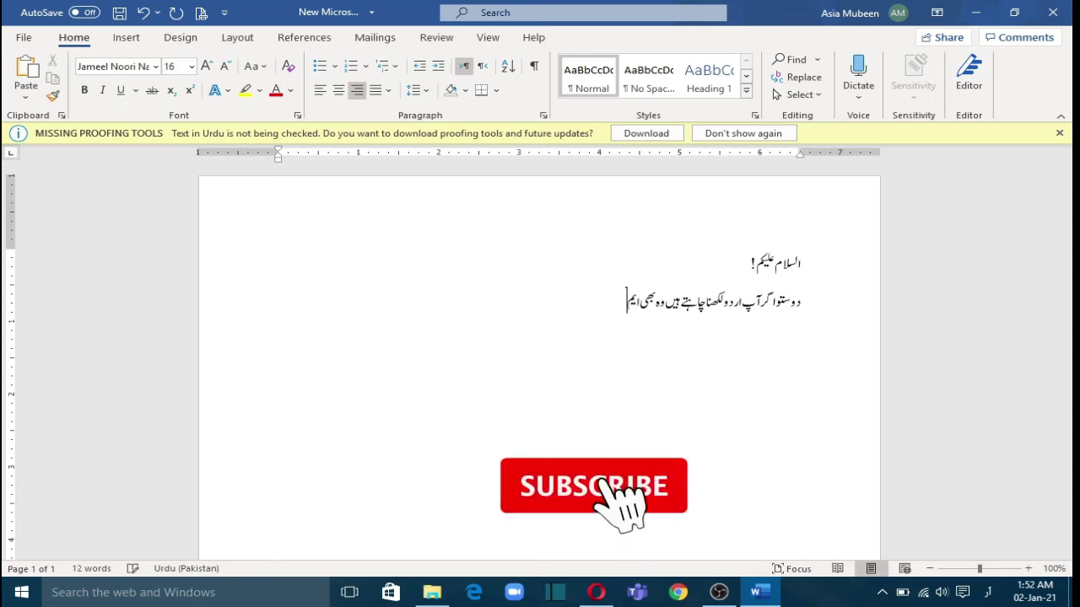
pyautogui.write(' ایس')
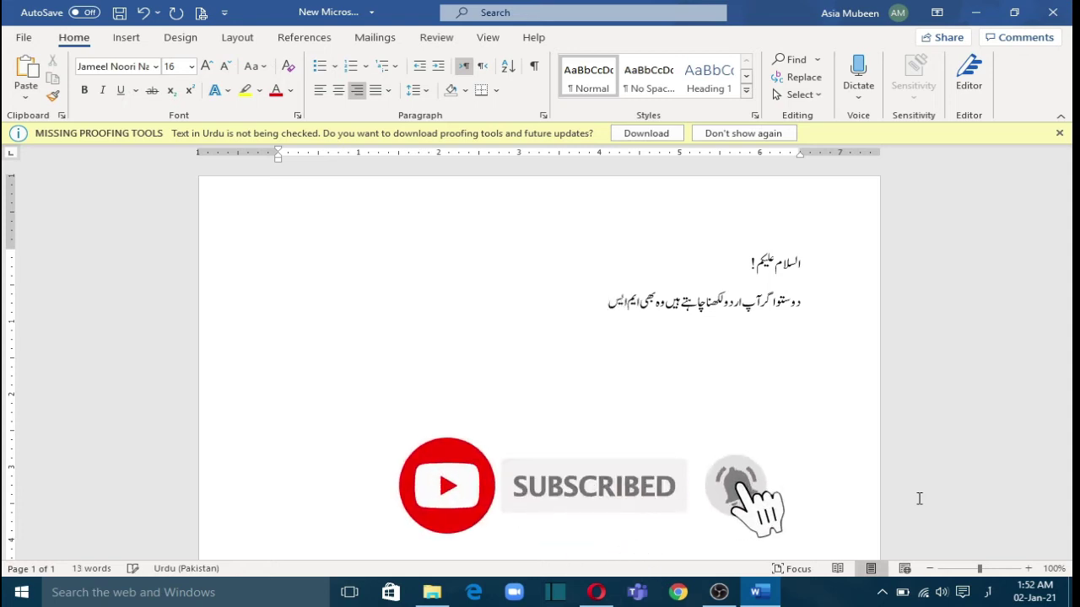
pyautogui.write(' آفس م')
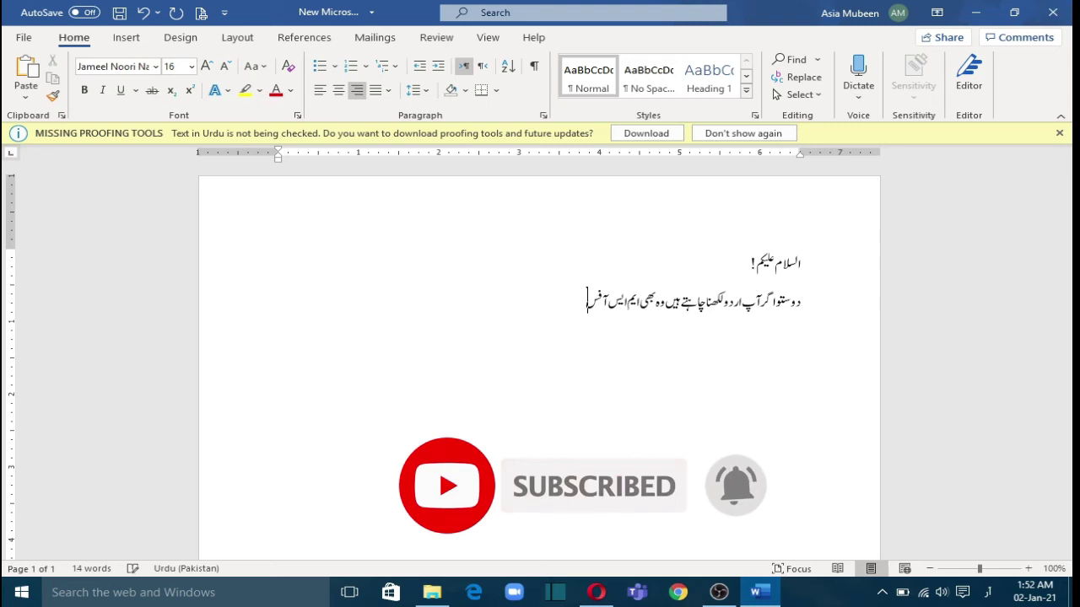
pyautogui.write('یں')
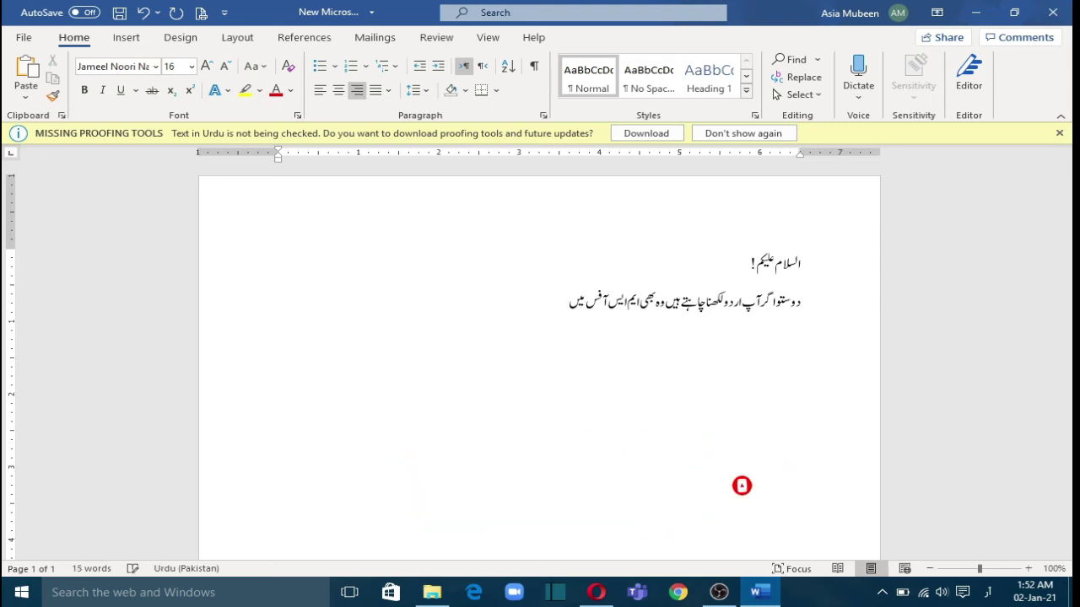
pyautogui.write(' تو پریشان کیوں')
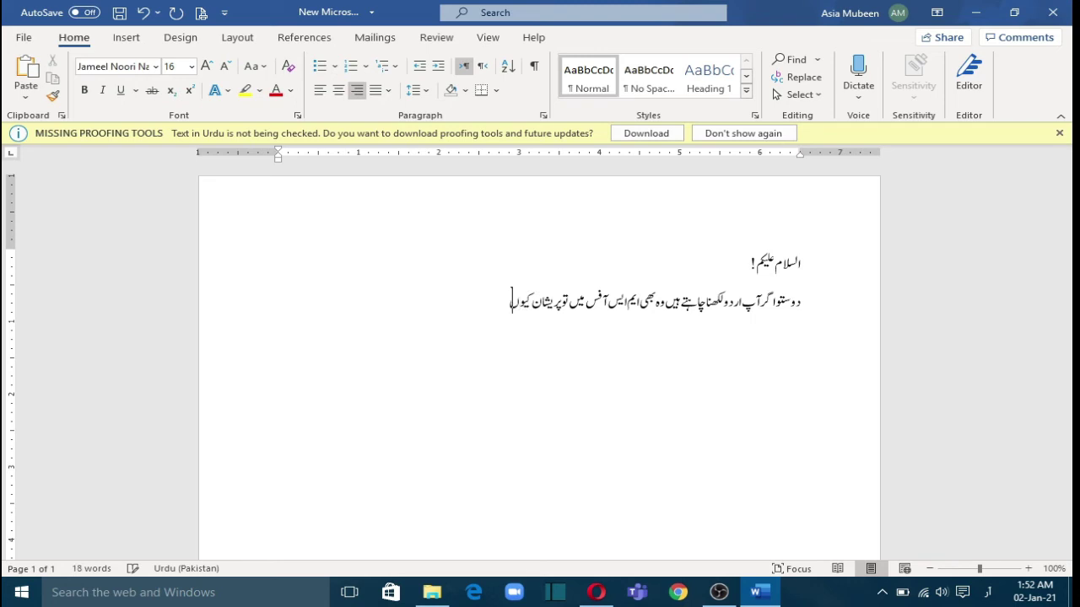
pyautogui.write(' ہیں ؟ میں ہوں نا۔ ')
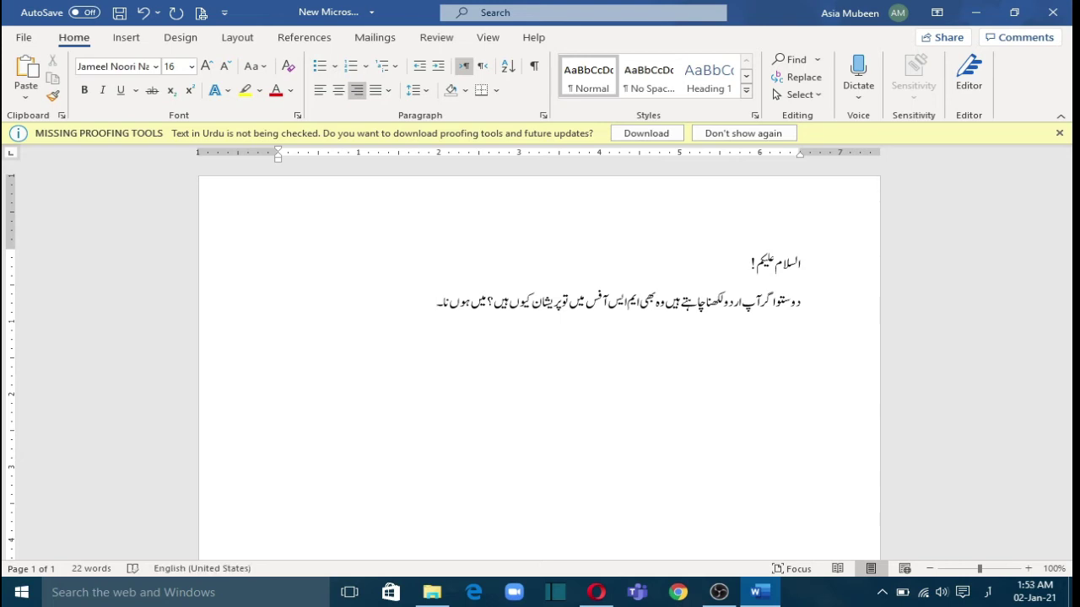
# Start a third paragraph with "یہ ویڈیو دیکھیں اور اپنی مشکل کو حل کریں۔ اور میرا چینل ضرور سبسکرائب کرنا".
pyautogui.write('یہ')
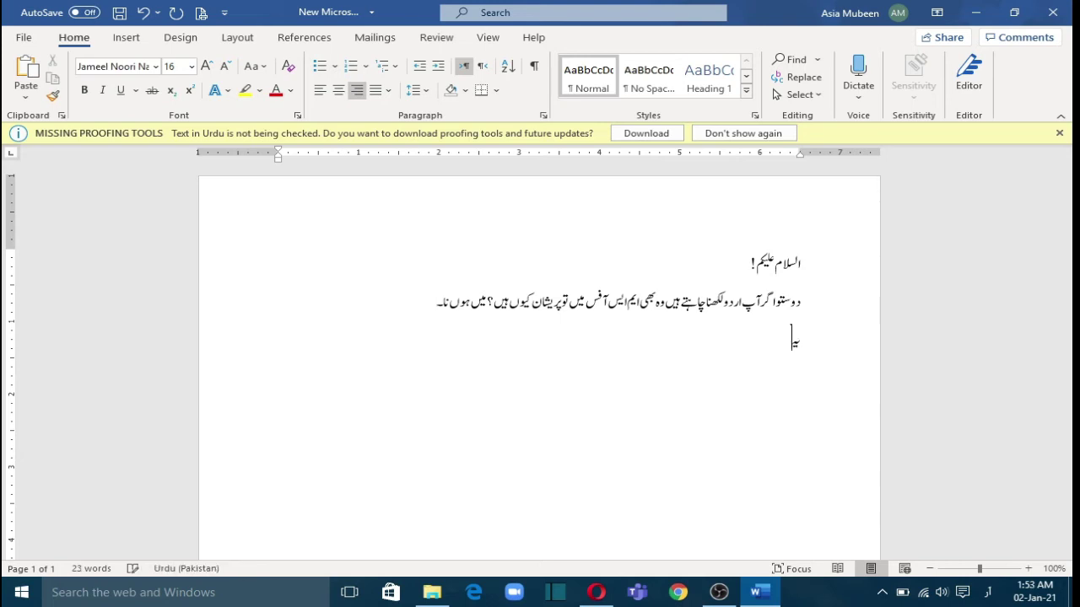
pyautogui.write(' وی')
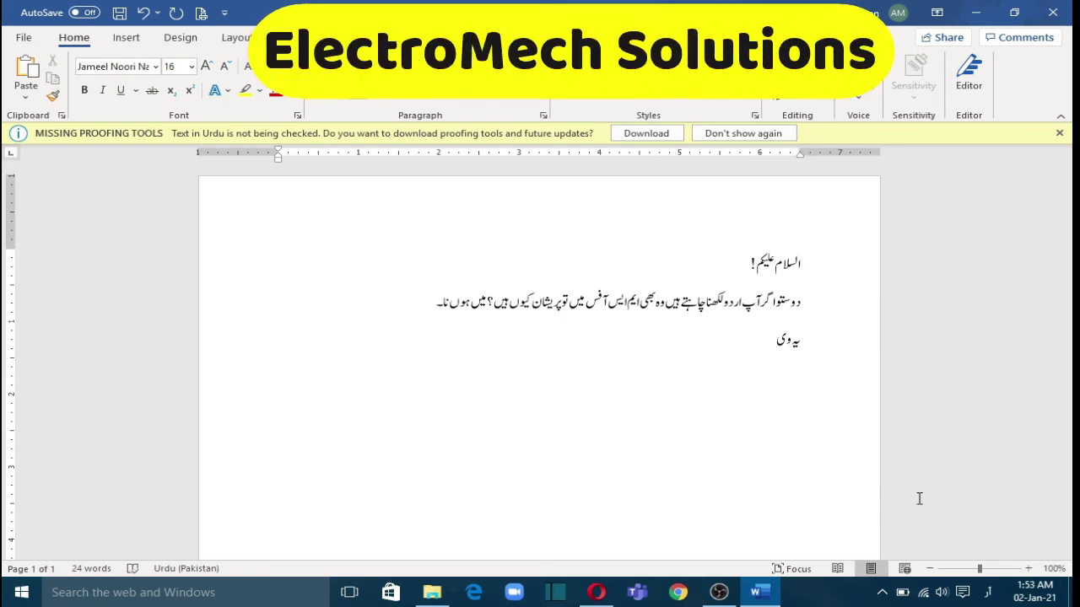
pyautogui.write('ڈیو دی')
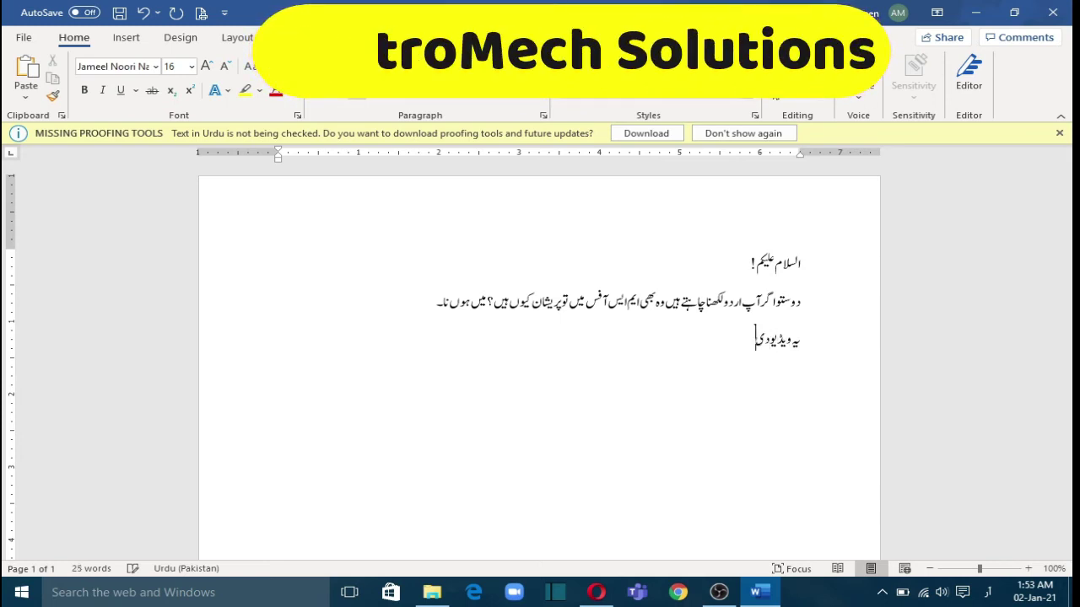
pyautogui.write('کھیں')
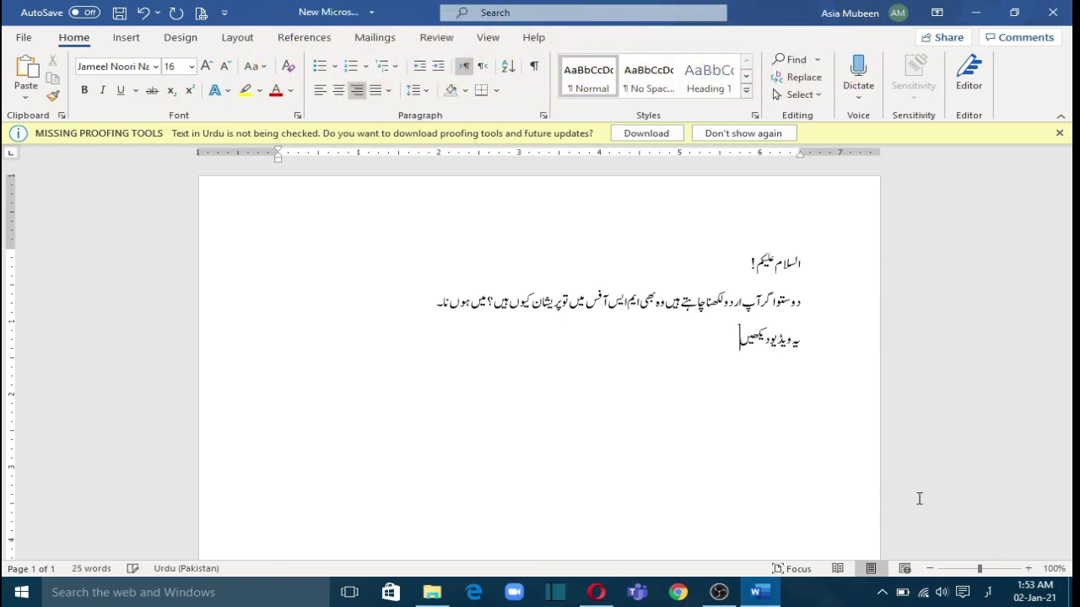
pyautogui.write(' اور اپنی مشکل کو حل')
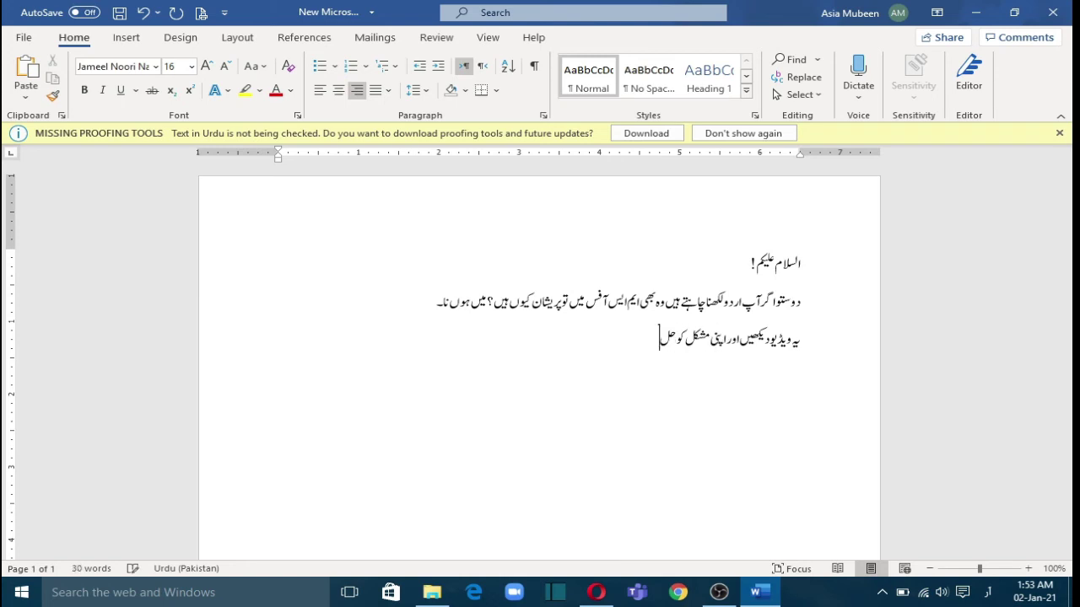
pyautogui.write(' کر یں۔اور میرا چینل ضر')
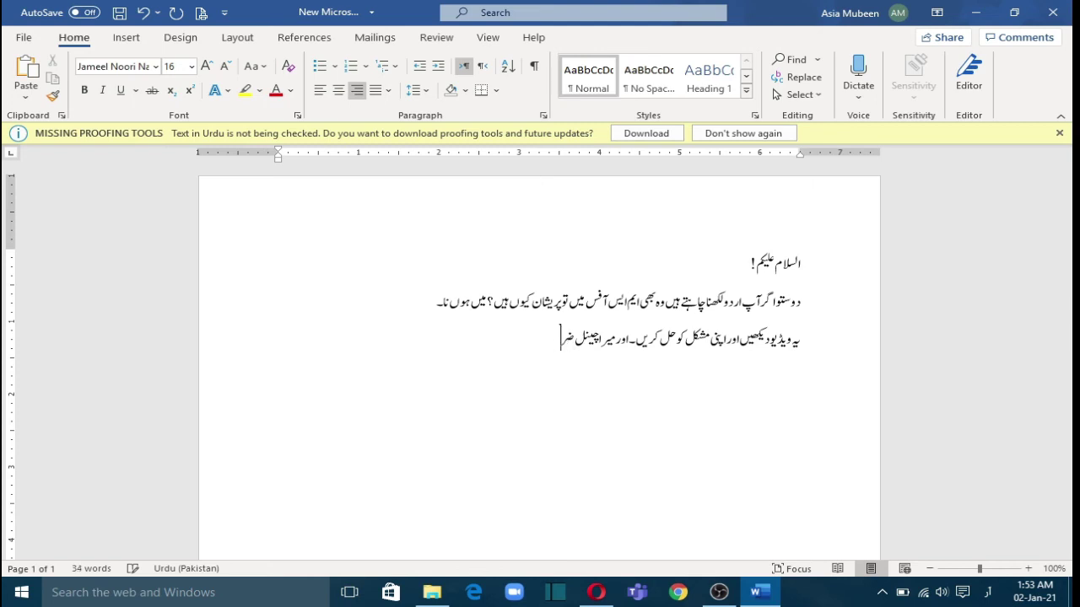
pyautogui.write('ور سبسکرائب')
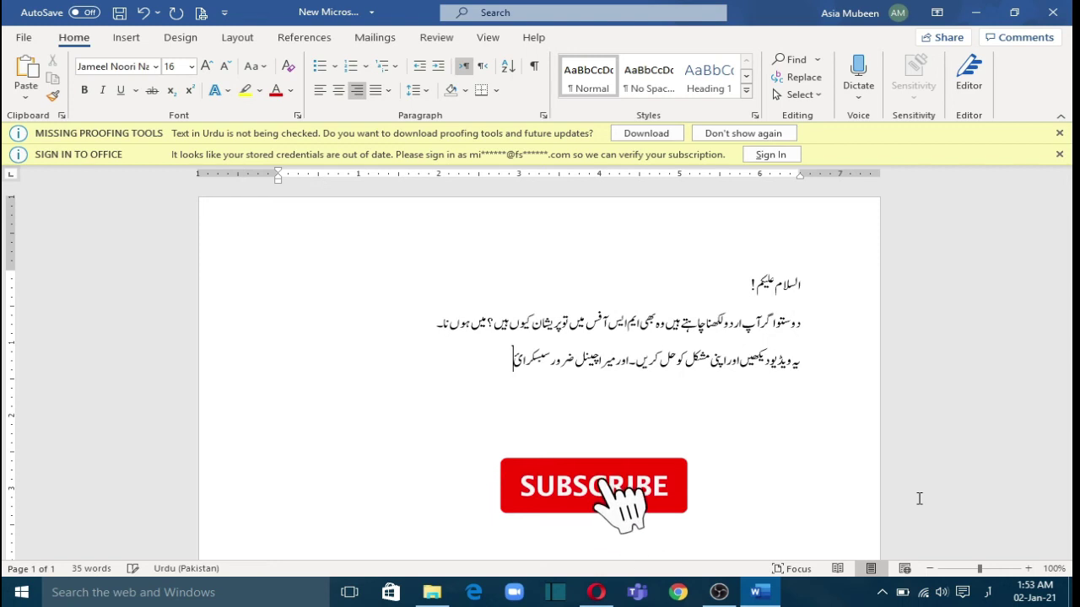
pyautogui.write(' کرنا')
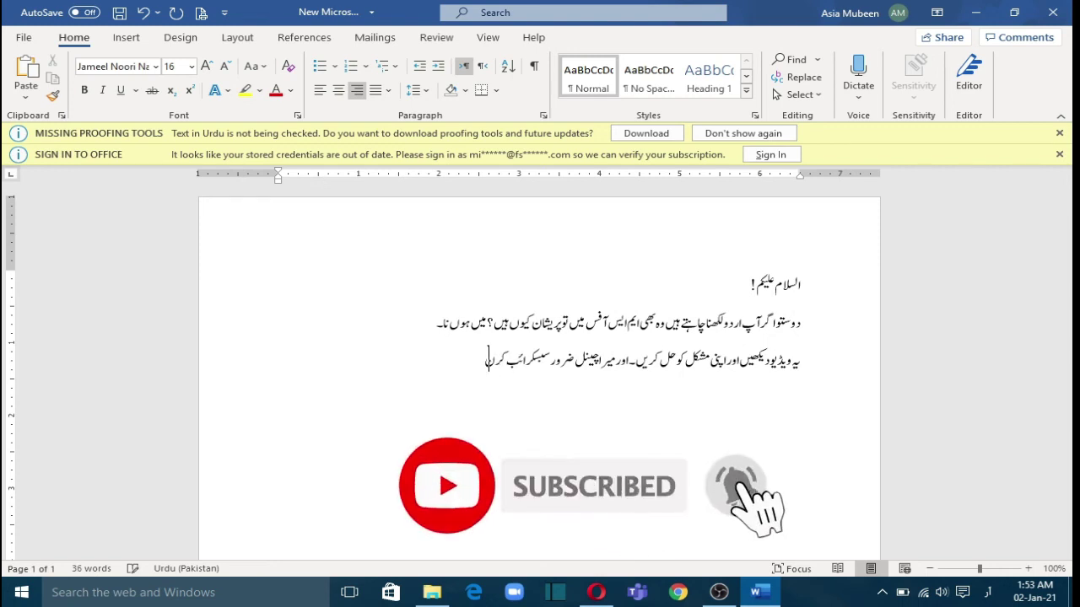
# End that sentence with a full stop and continue the paragraph with "یہ چینل آپ کی زندگی آسان کر دے گا".
pyautogui.write('۔یہ')
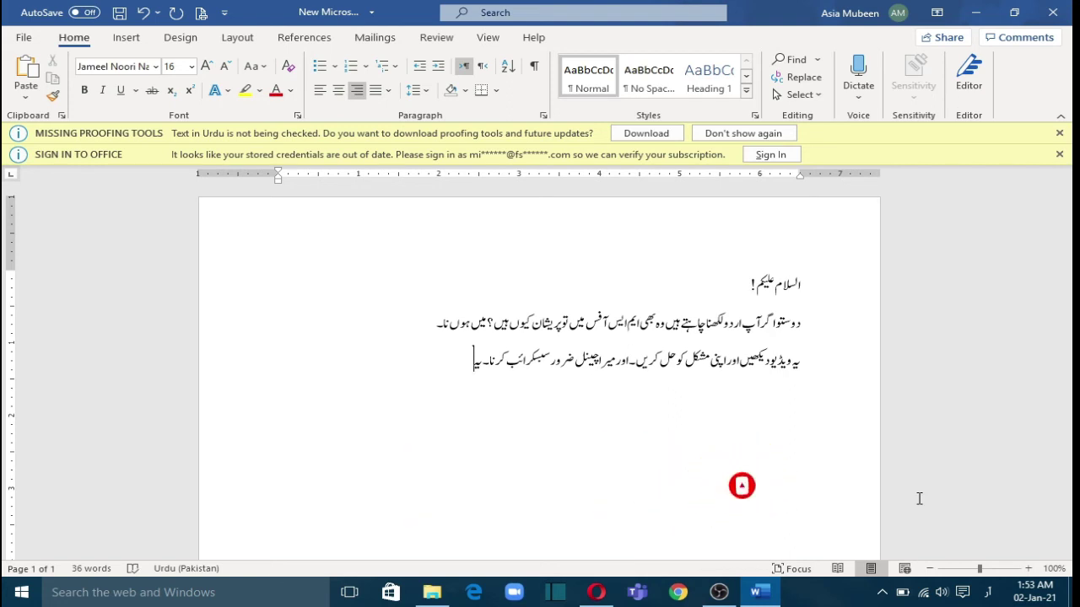
pyautogui.write(' چینل')
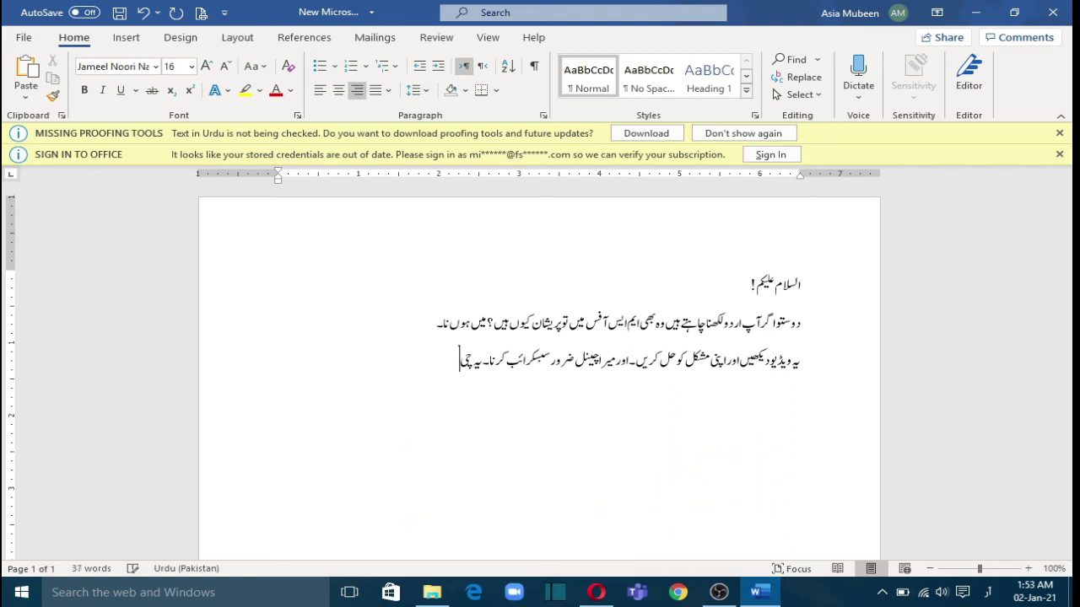
pyautogui.write(' آپ کی زند')
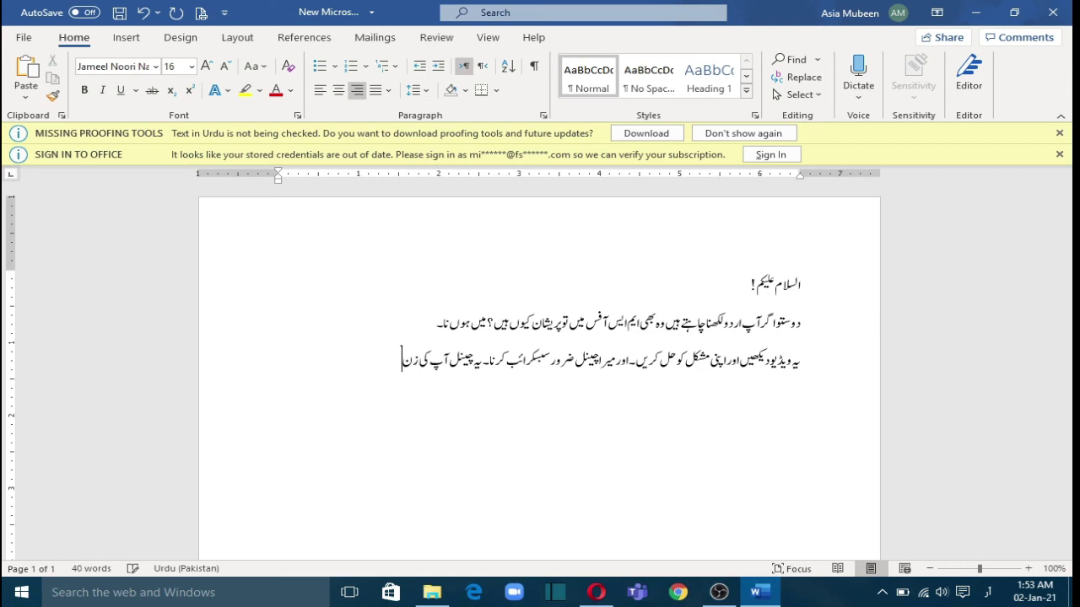
pyautogui.write('گی آسان کر دے گا')
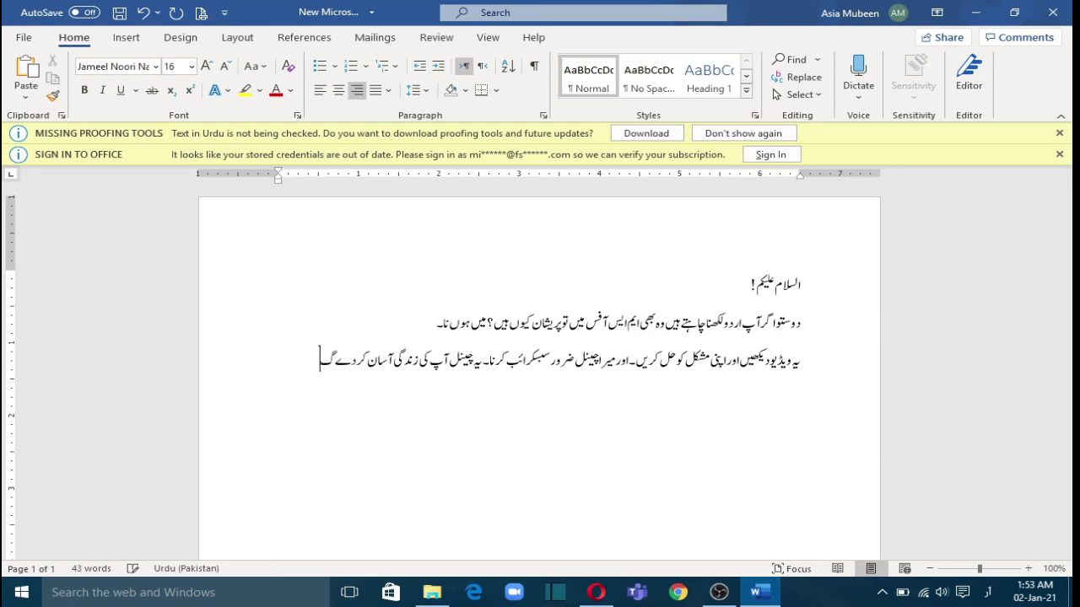
# Close the third paragraph with a full stop and write "شکریہ" on its own line below, correcting the misspelled letters.
pyautogui.write('۔ شکریہ')
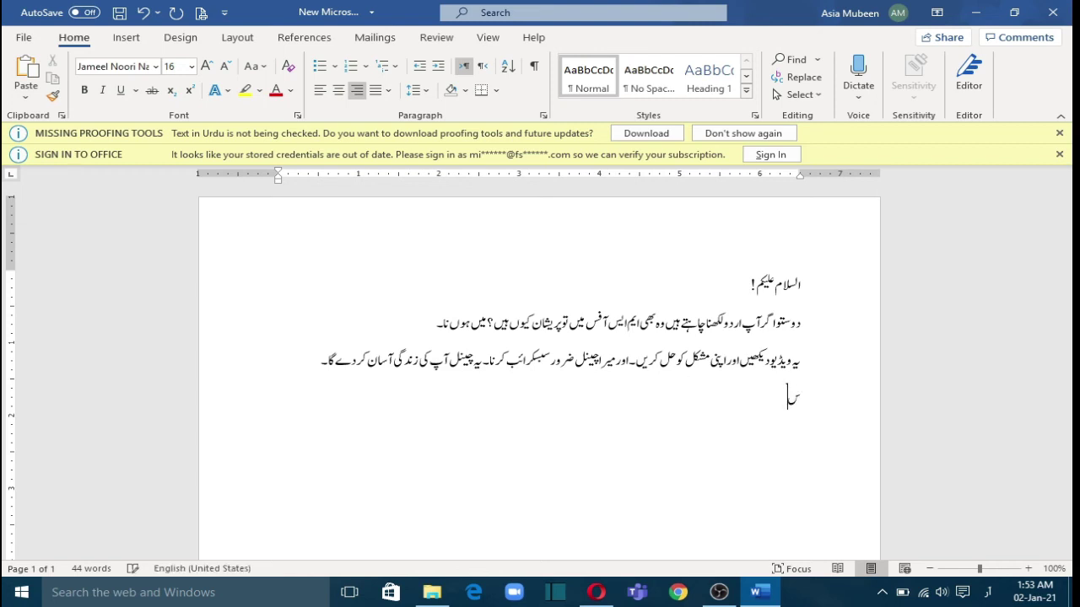
pyautogui.press('BackSpace')
pyautogui.press('BackSpace')
pyautogui.press('BackSpace')
pyautogui.press('BackSpace')
pyautogui.press('BackSpace')
pyautogui.write('شکریہ')
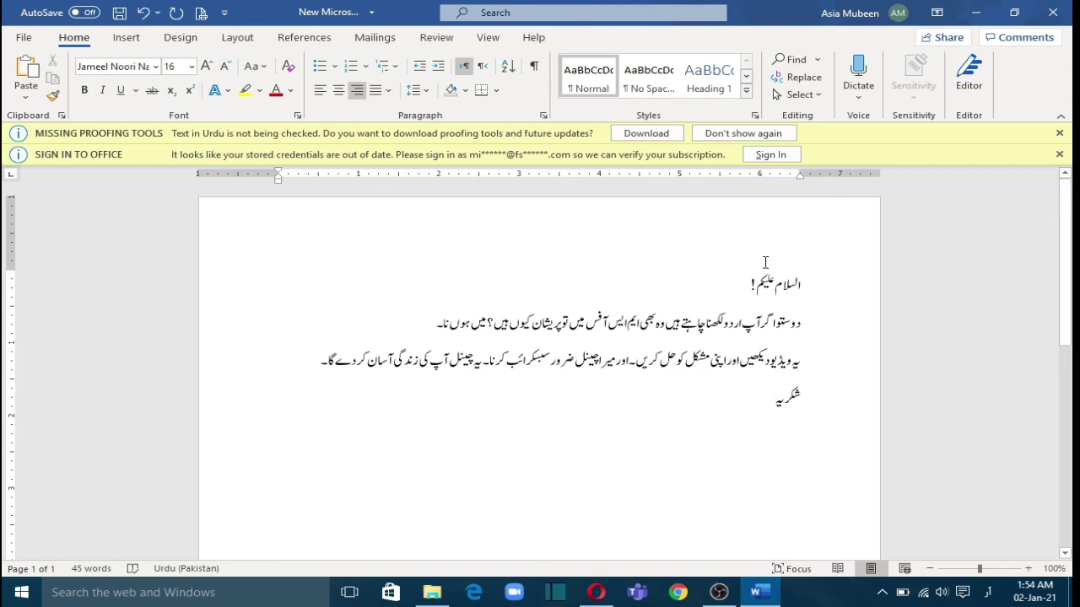
# Enlarge the font size of the entire document text to 24.
pyautogui.hotkey('ctrl', 'a')
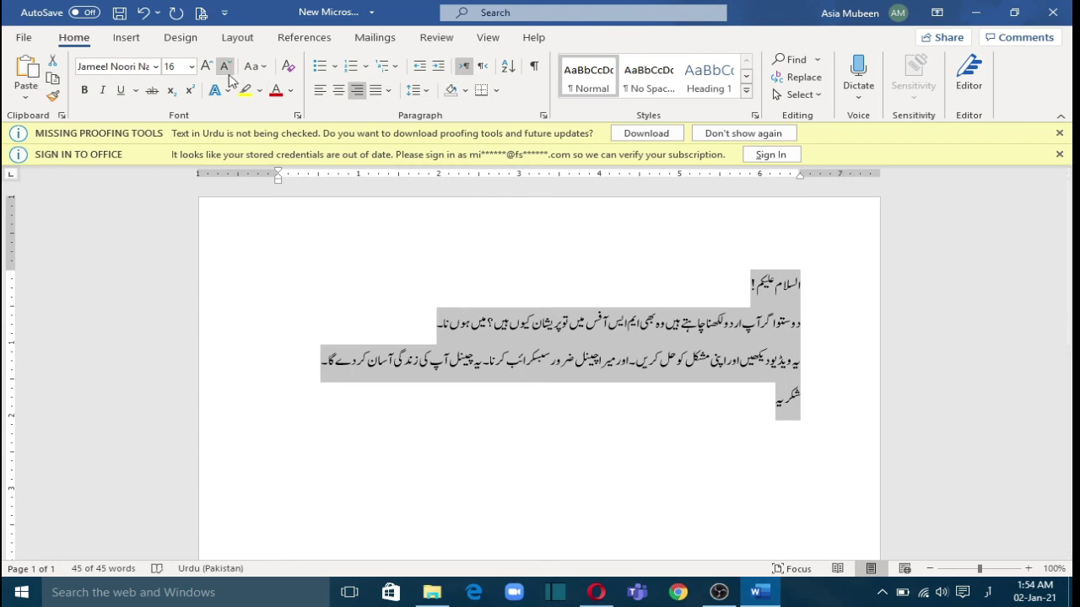
pyautogui.click(207, 66)
pyautogui.click(207, 65)
pyautogui.click(207, 66)
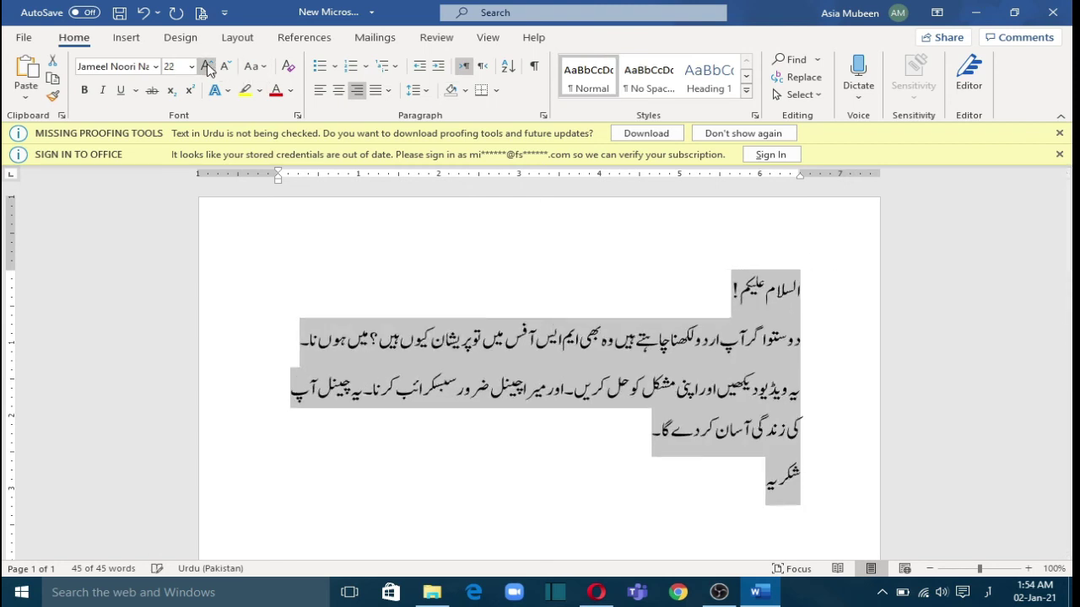
pyautogui.click(207, 66)
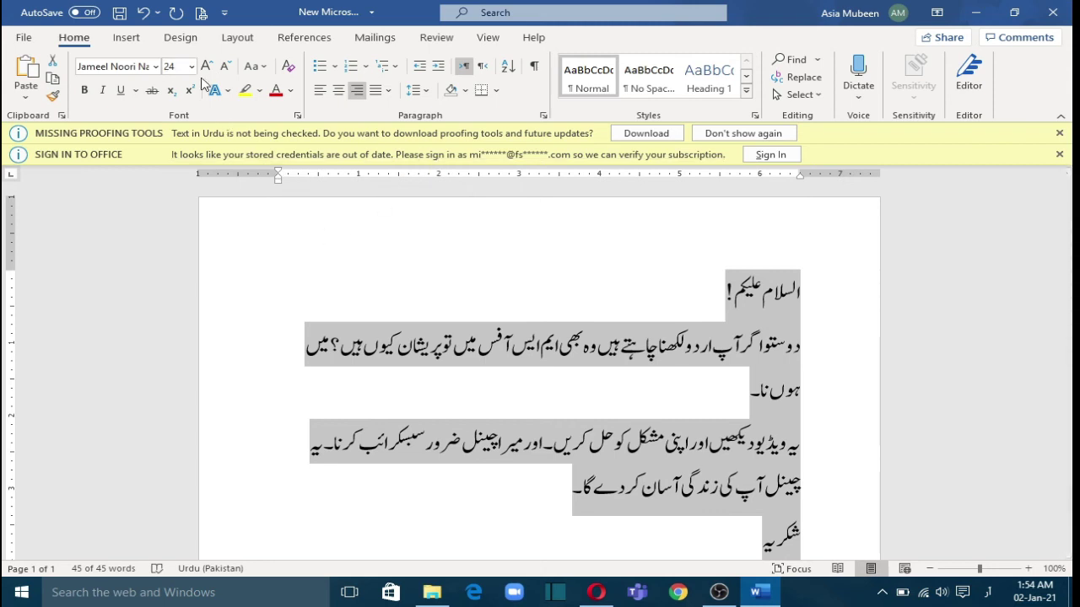
# Set the page size to A4 with Narrow margins and deselect the text.
pyautogui.click(239, 38)
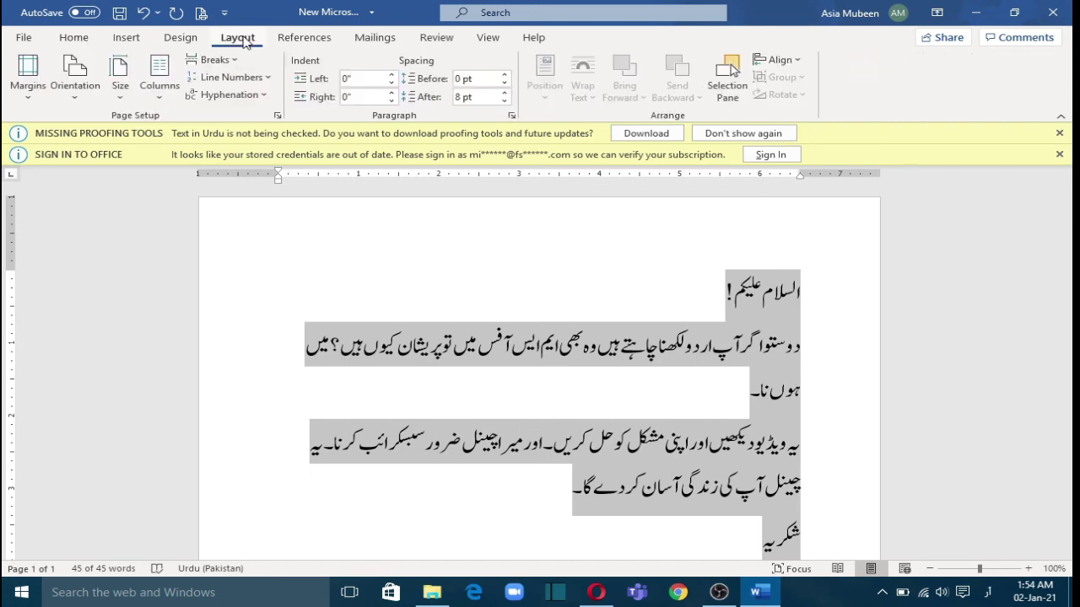
pyautogui.click(119, 84)
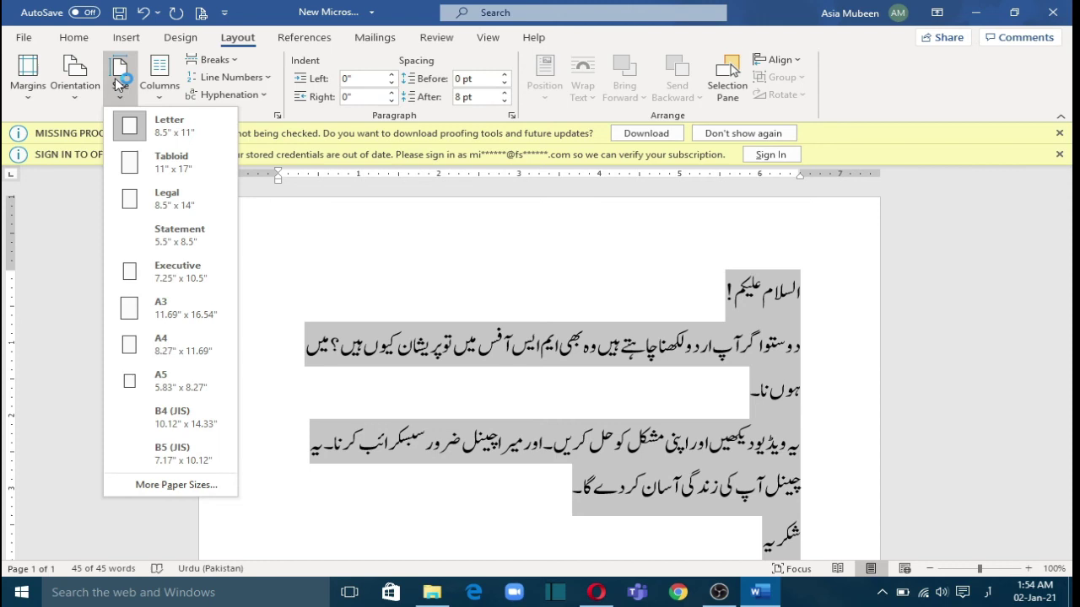
pyautogui.click(179, 344)
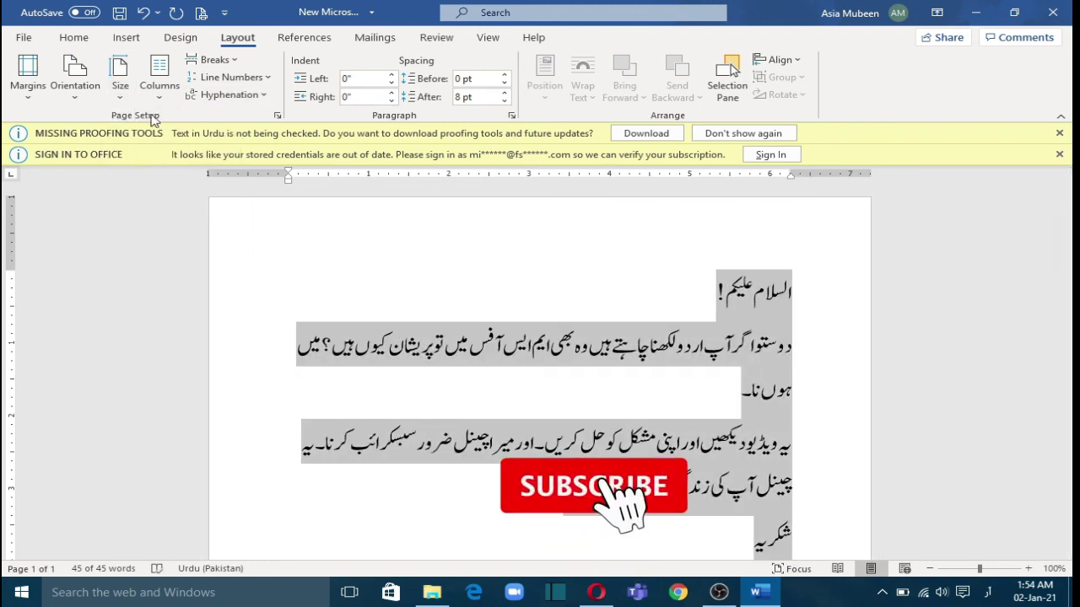
pyautogui.click(44, 86)
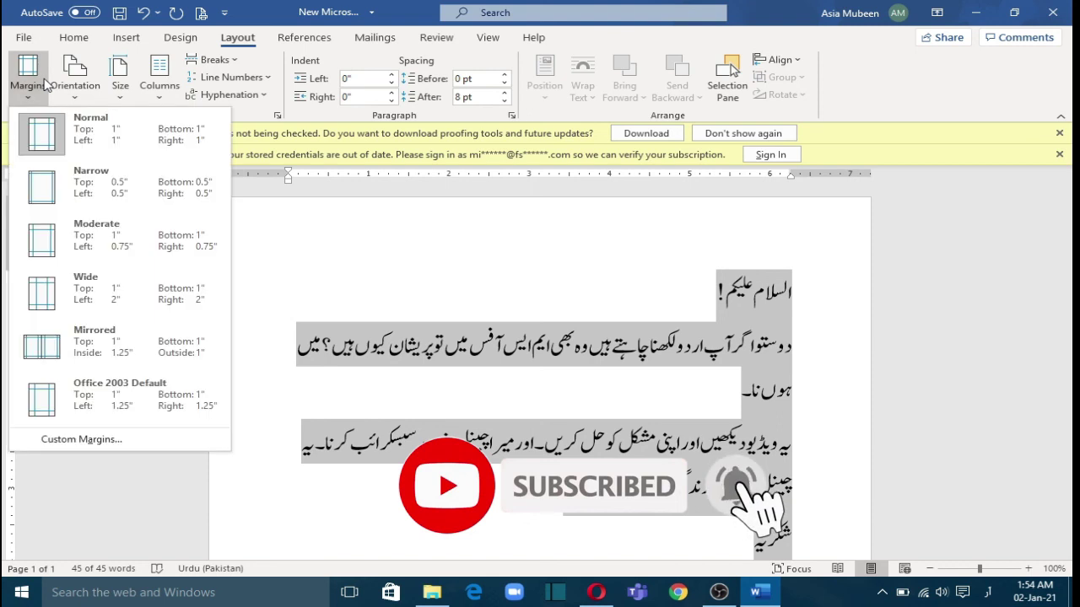
pyautogui.click(112, 187)
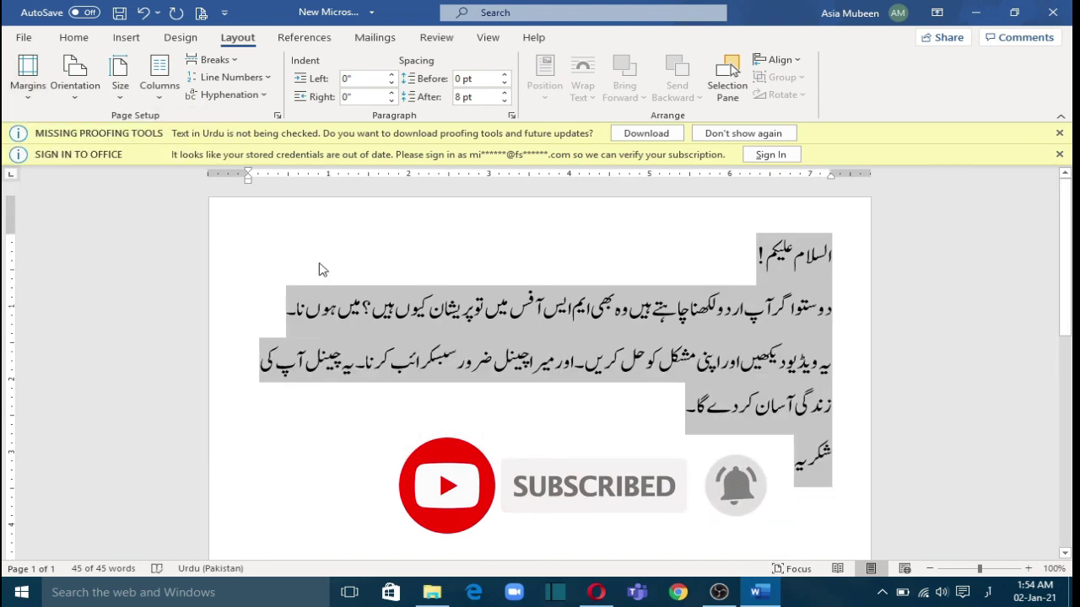
pyautogui.click(619, 473)
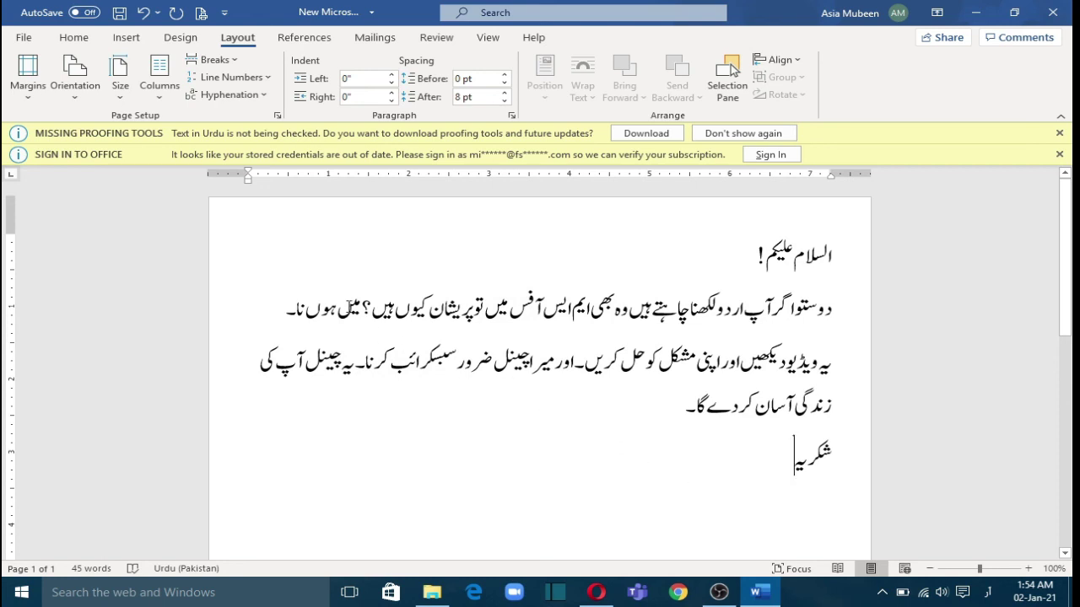
# Set the sentence "میں ہوں نا۔" at the end of the second paragraph to font size 28 and underline it.
pyautogui.moveTo(372, 309); pyautogui.dragTo(281, 311)
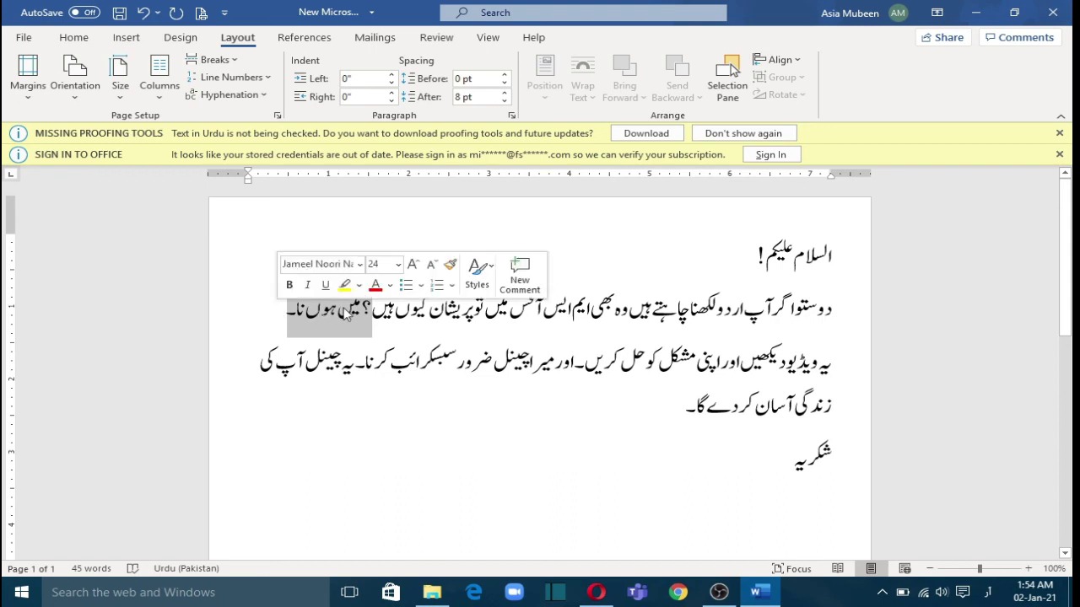
pyautogui.click(363, 313)
pyautogui.moveTo(362, 308); pyautogui.dragTo(283, 310)
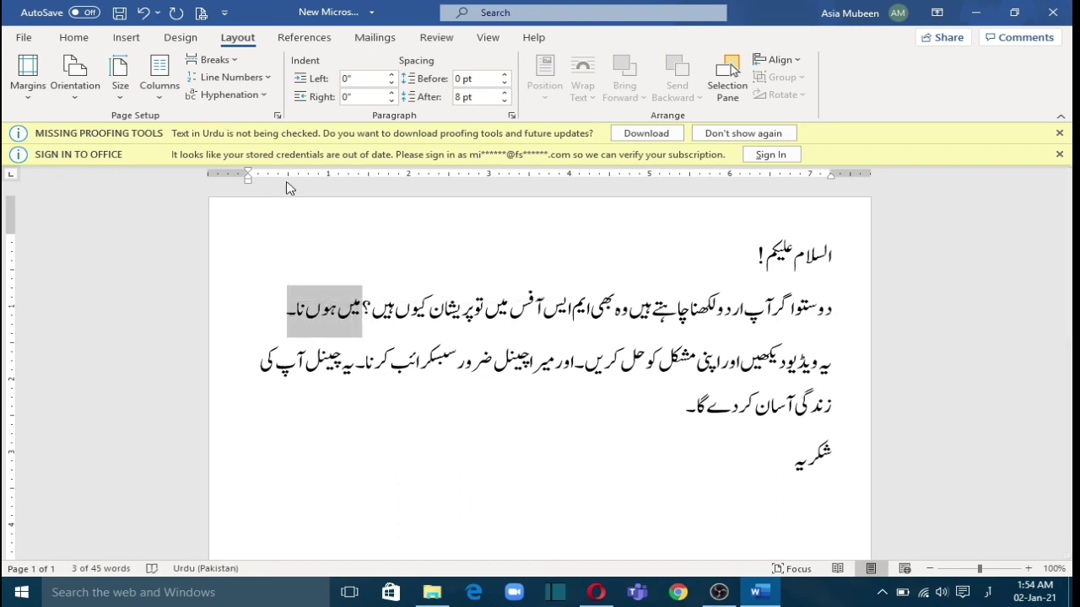
pyautogui.click(76, 39)
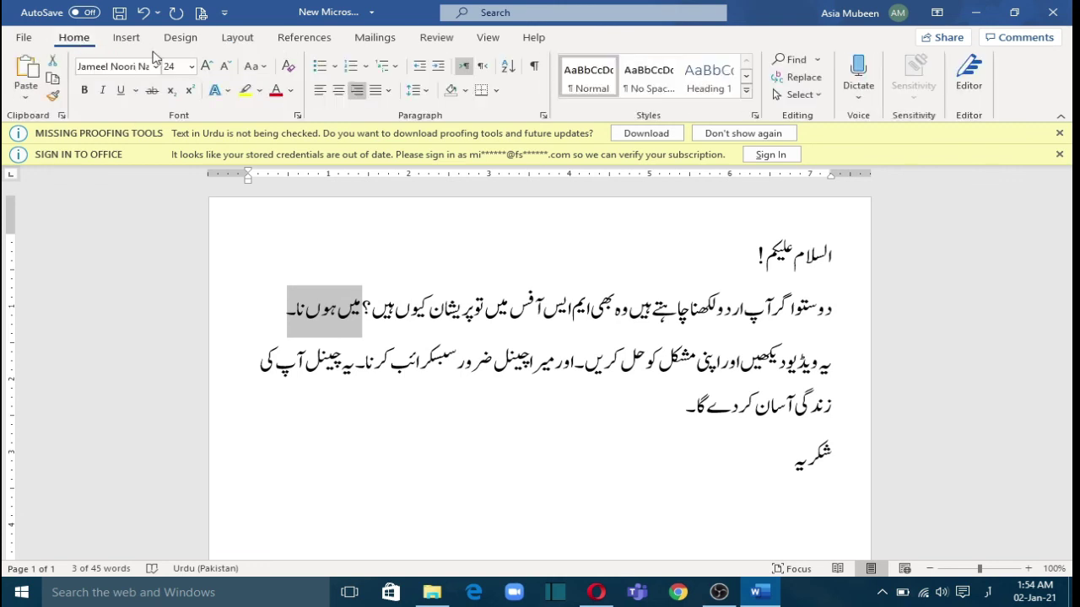
pyautogui.click(206, 67)
pyautogui.click(207, 67)
pyautogui.click(207, 68)
pyautogui.click(206, 67)
pyautogui.click(206, 67)
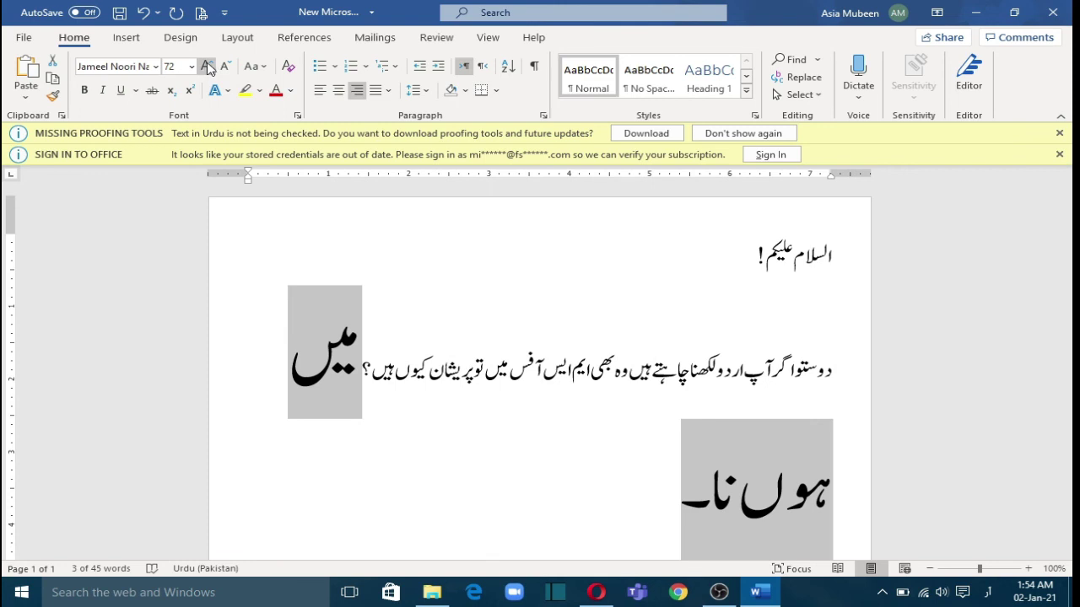
pyautogui.click(225, 67)
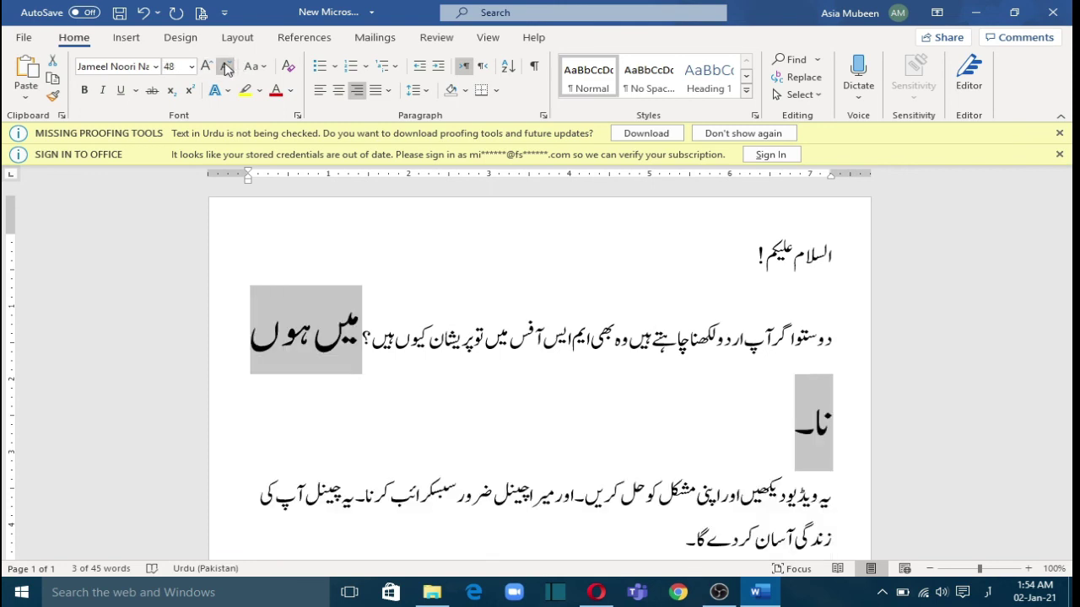
pyautogui.click(225, 68)
pyautogui.click(225, 67)
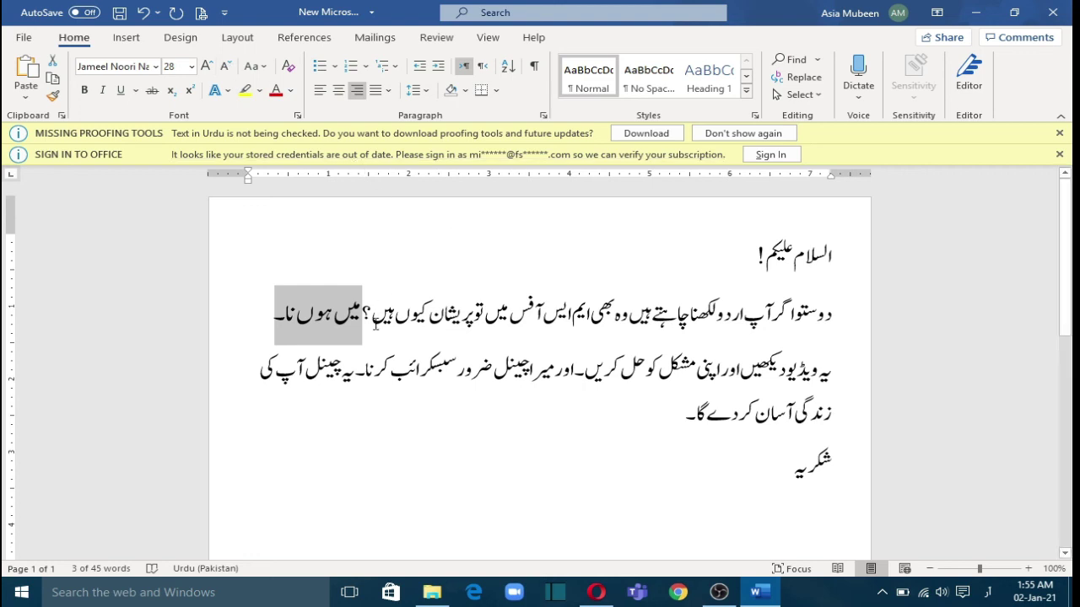
pyautogui.click(122, 91)
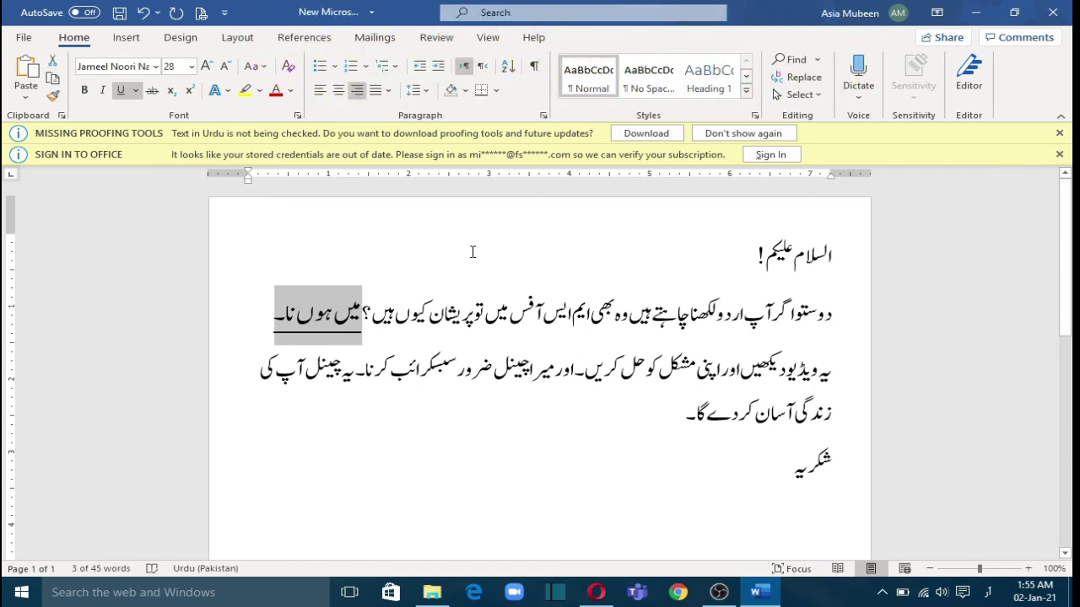
# Make the entire document text bold, then minimize the document window to show the desktop.
pyautogui.hotkey('ctrl', 'a')
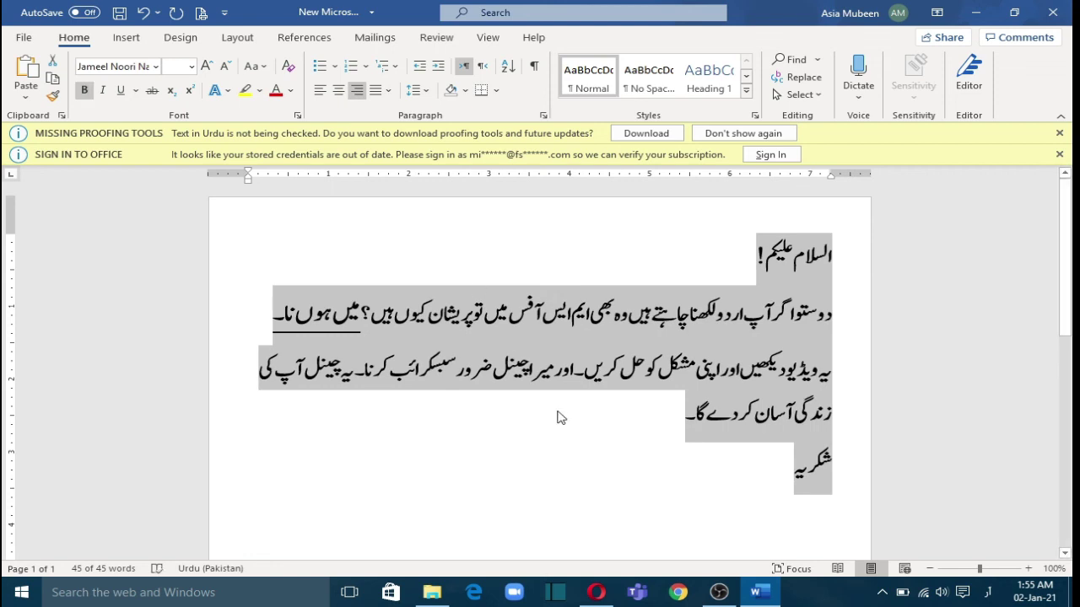
pyautogui.click(583, 501)
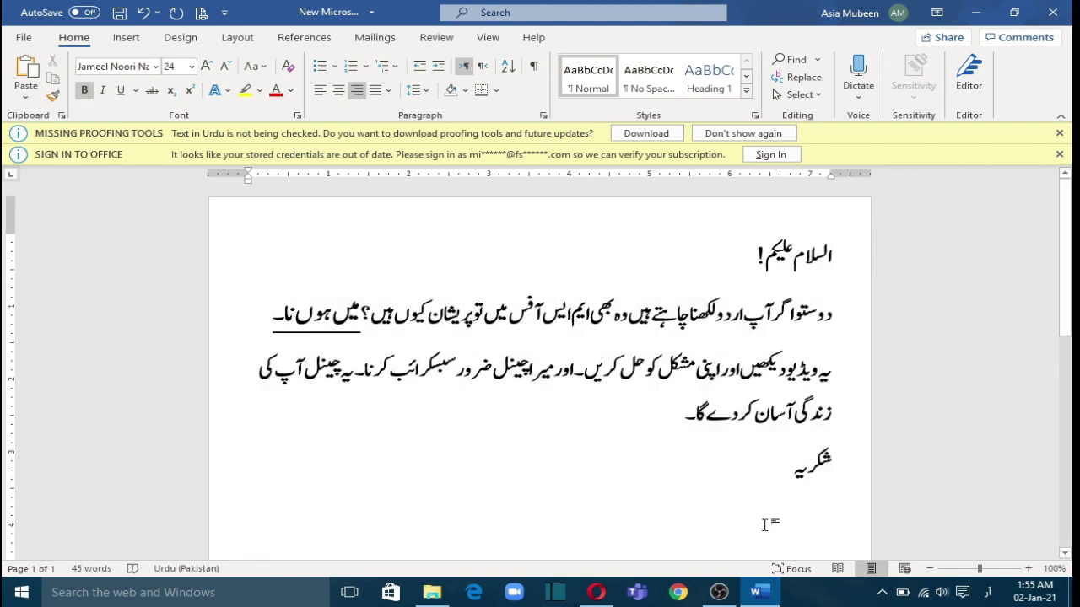
pyautogui.click(978, 12)
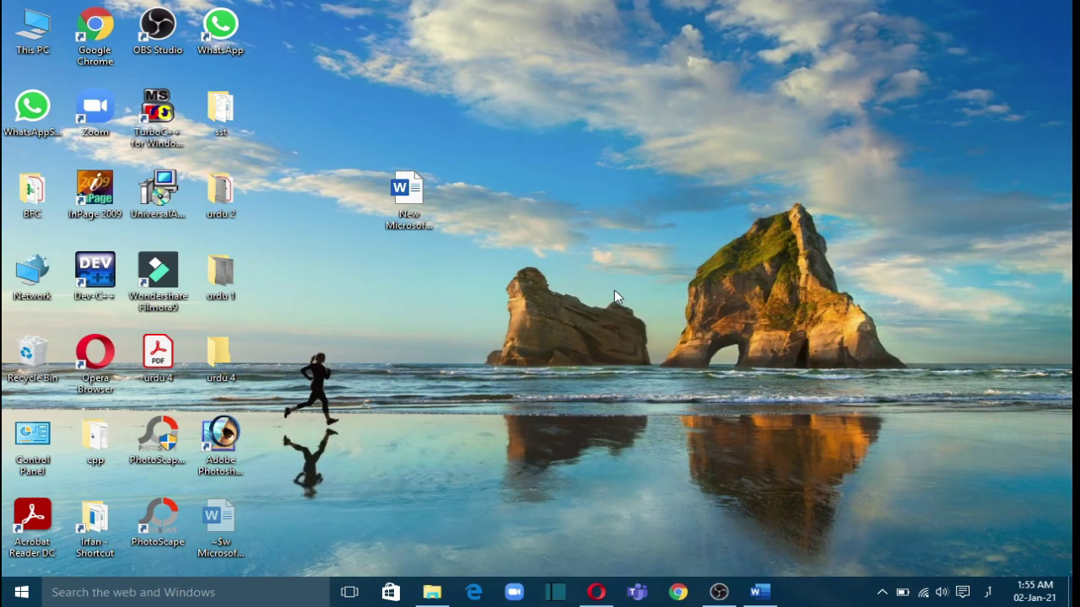